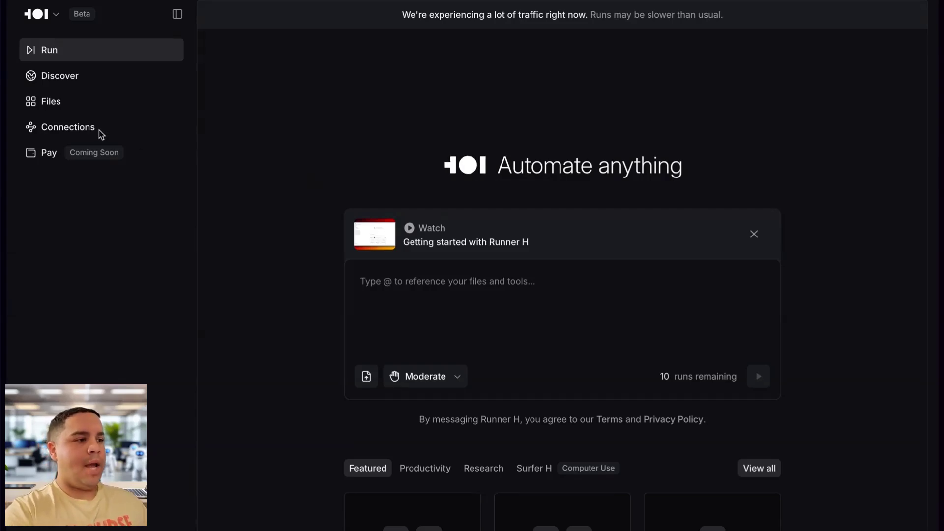
Show the Connections page: five services connected, Google Calendar, Drive and Zapier not connected.
click(72, 128)
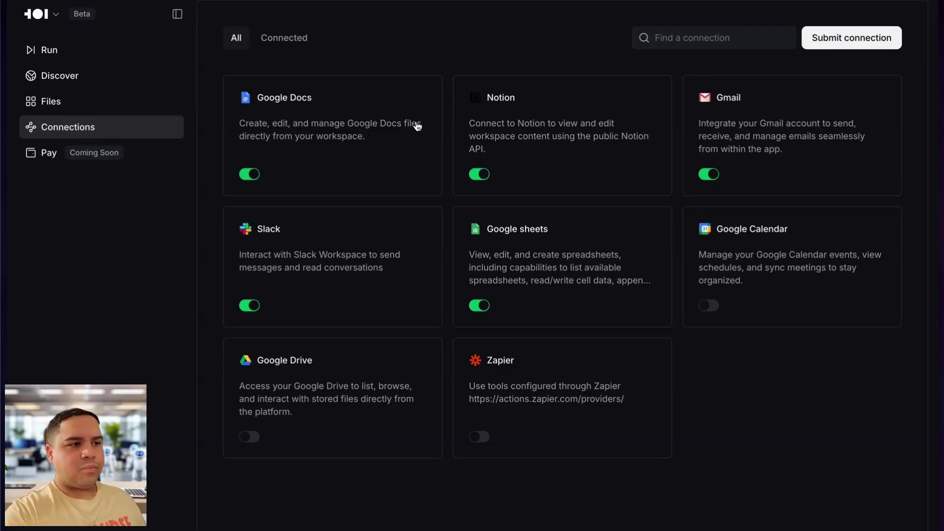
Connect Google Calendar through Google sign-in, granting all requested calendar permissions.
click(710, 305)
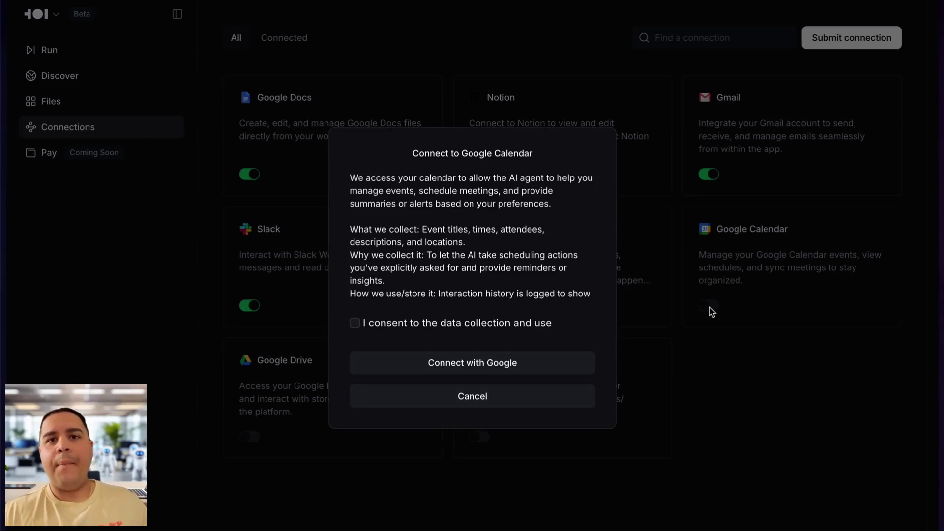
click(354, 323)
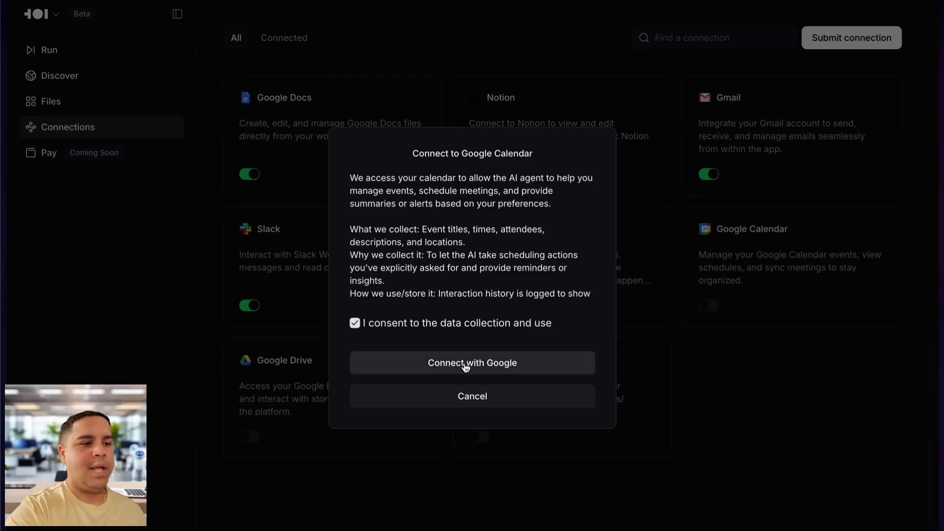
click(464, 364)
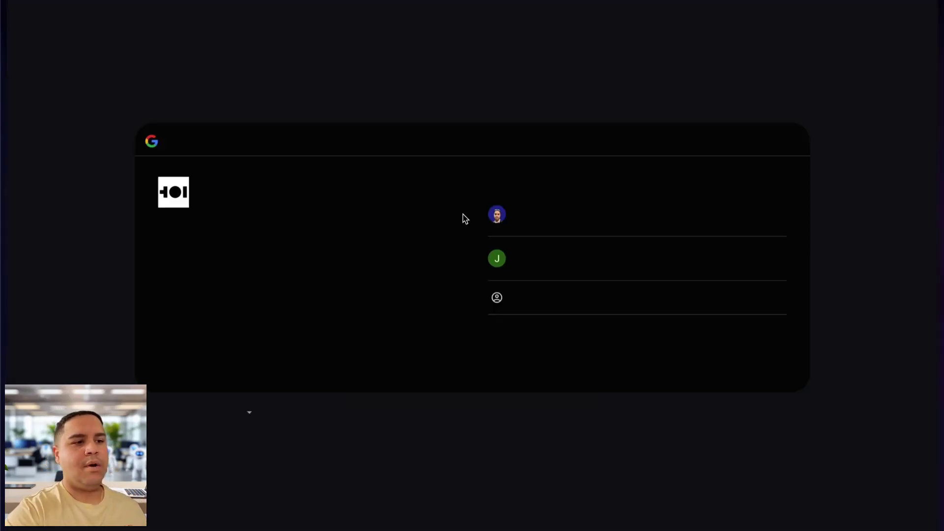
click(552, 262)
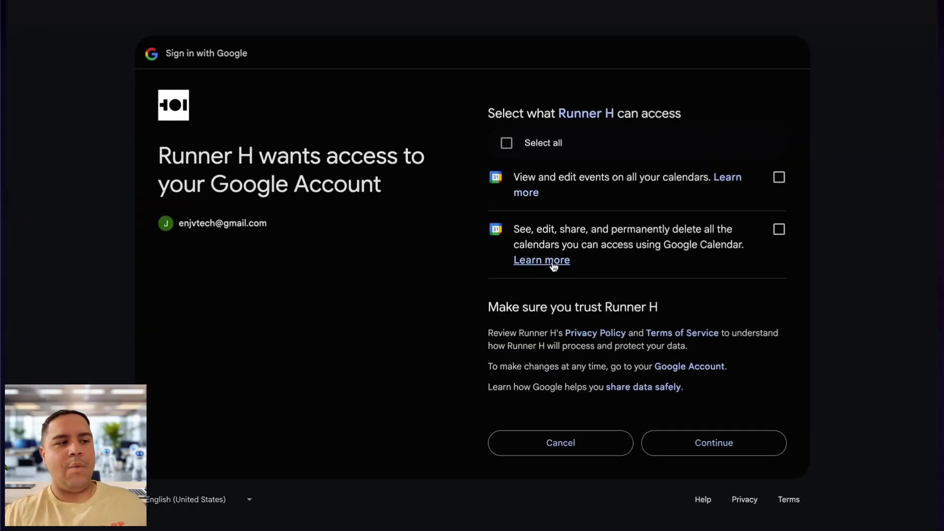
click(506, 143)
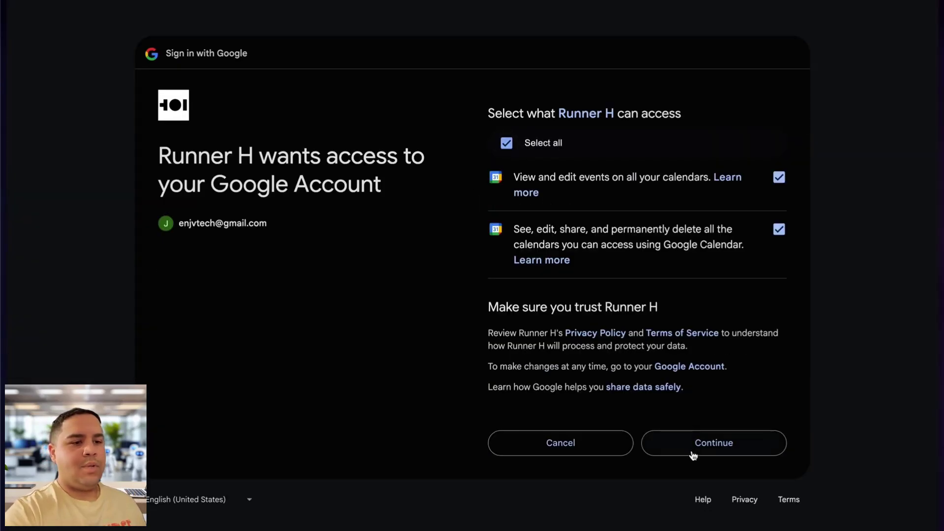
click(693, 453)
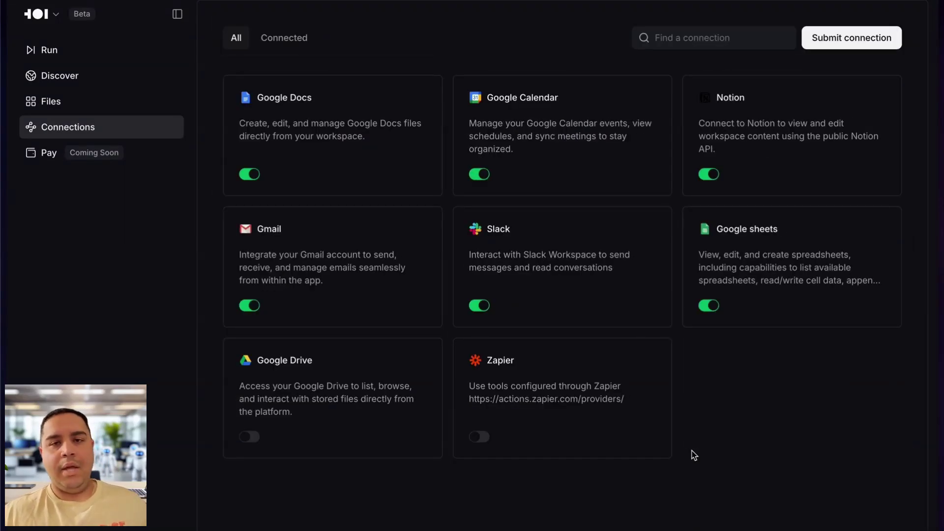
Check the empty Files library, then browse the Discover gallery of featured automations.
click(74, 105)
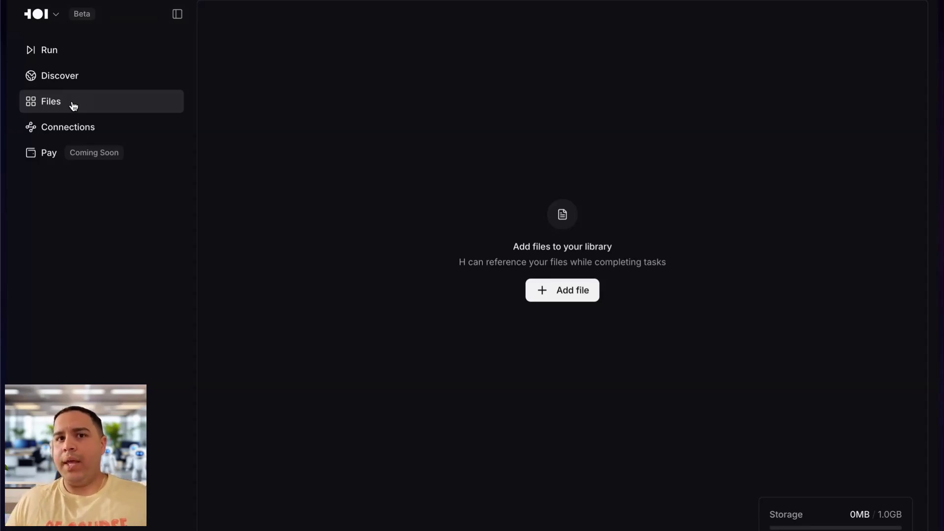
click(58, 78)
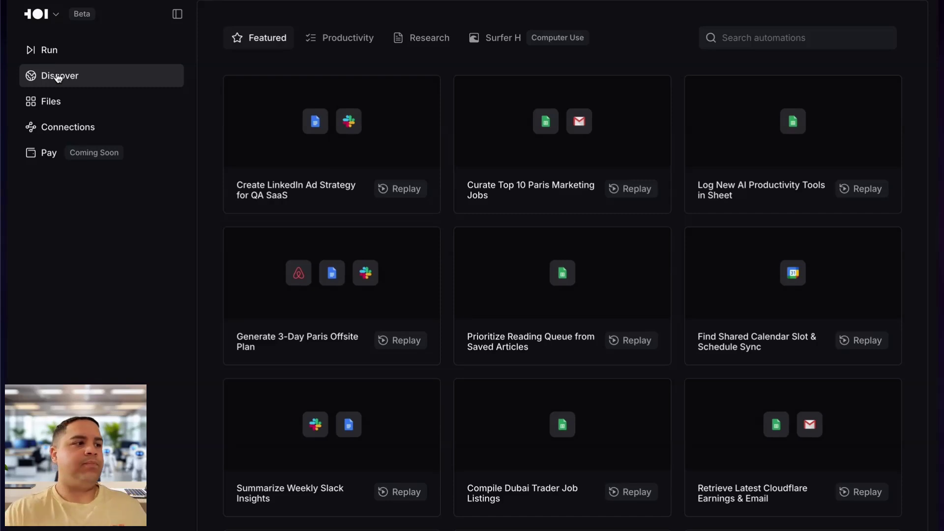
Go back to the Run home page with its empty 'Automate anything' prompt.
click(49, 52)
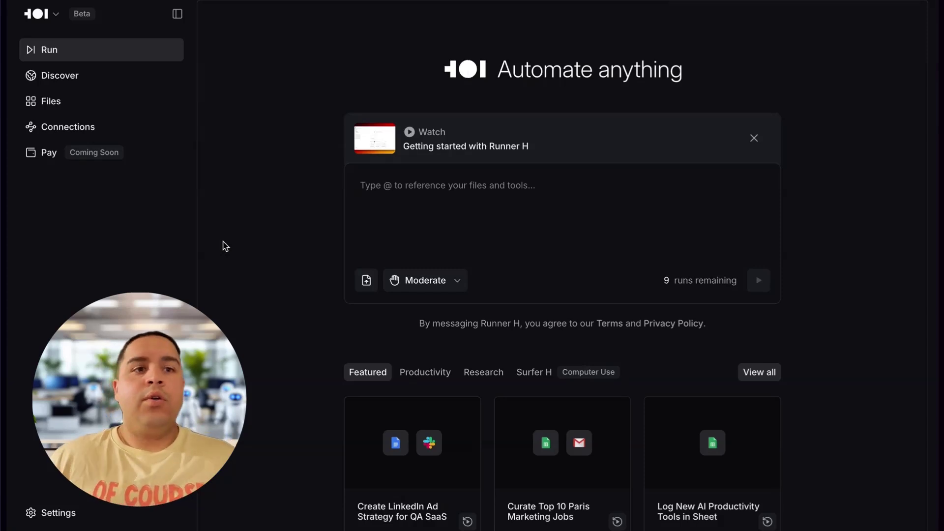
Paste the request to scrape today's top 10 ProductHunt products with name, description, launch URL, category.
text(Go to ProductHunt.com and scrape the top 10 products launched today. I want you to scrape the following information:  - Product name - Product description - Launch URL - Category)
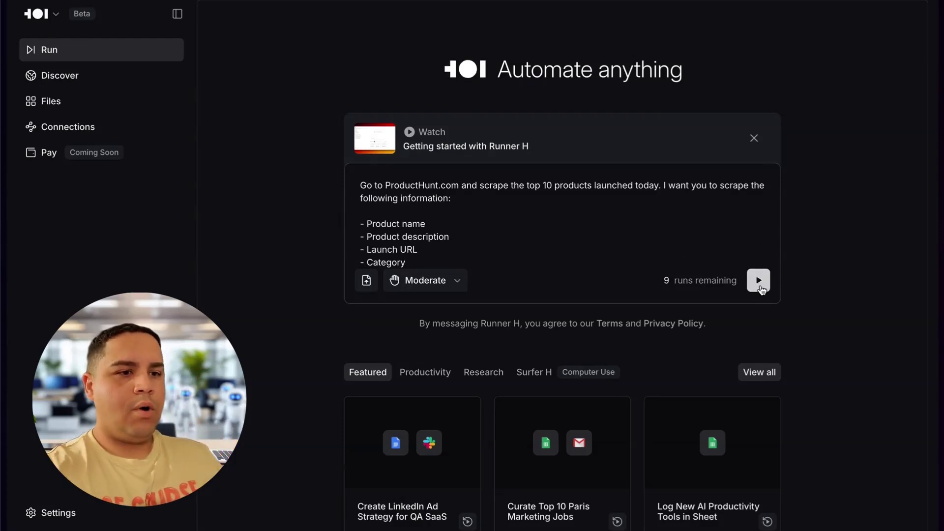
Run the ProductHunt task, producing the PDF 'Top 10 Recent Products on ProductHunt'.
click(758, 280)
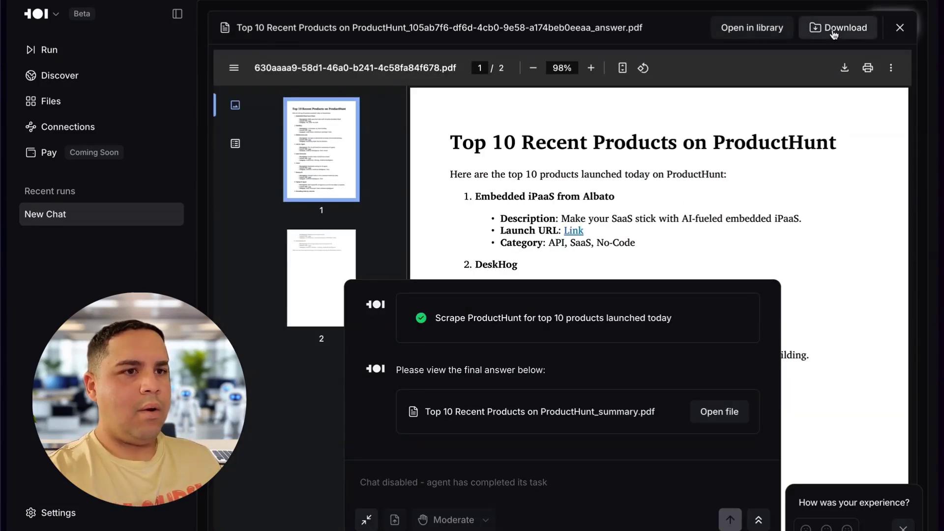
Open the result PDF in the file library and scroll through its ten products.
click(765, 30)
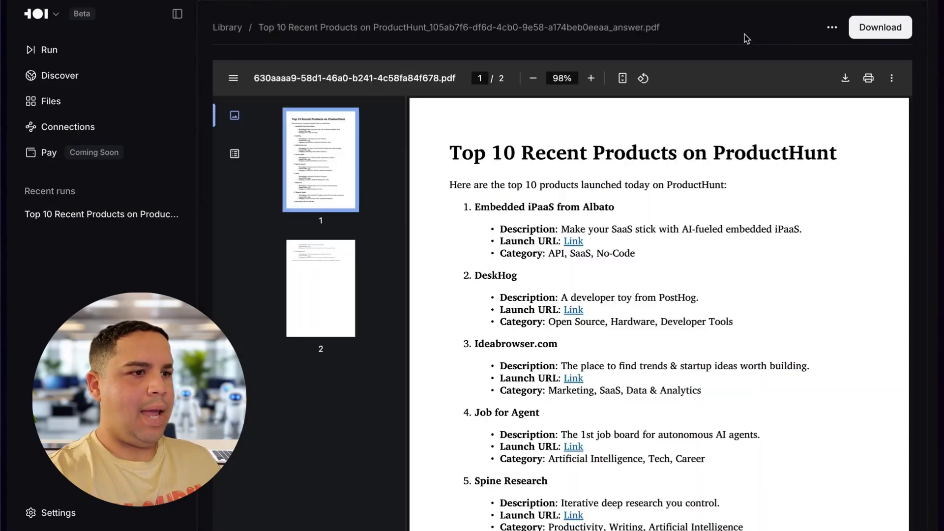
scroll(559, 320, down, 1)
scroll(559, 320, up, 1)
scroll(559, 320, down, 2)
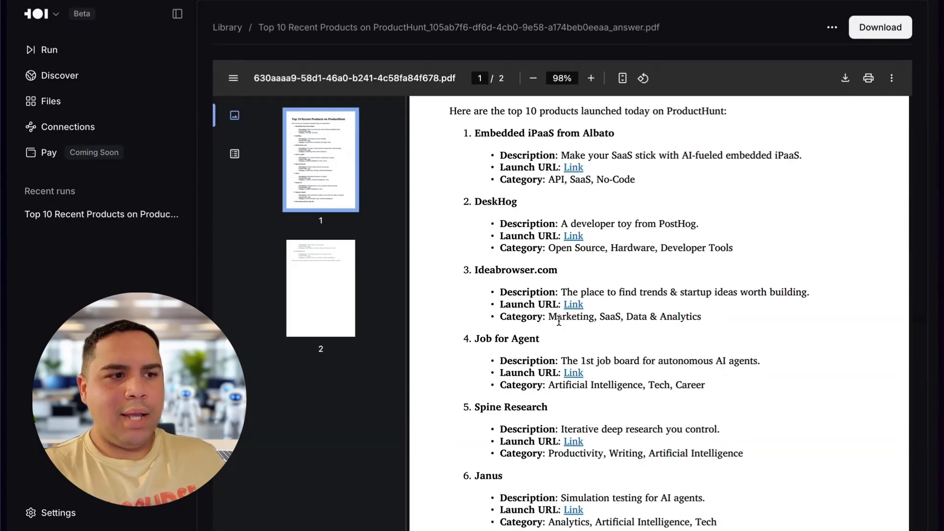
scroll(559, 320, up, 2)
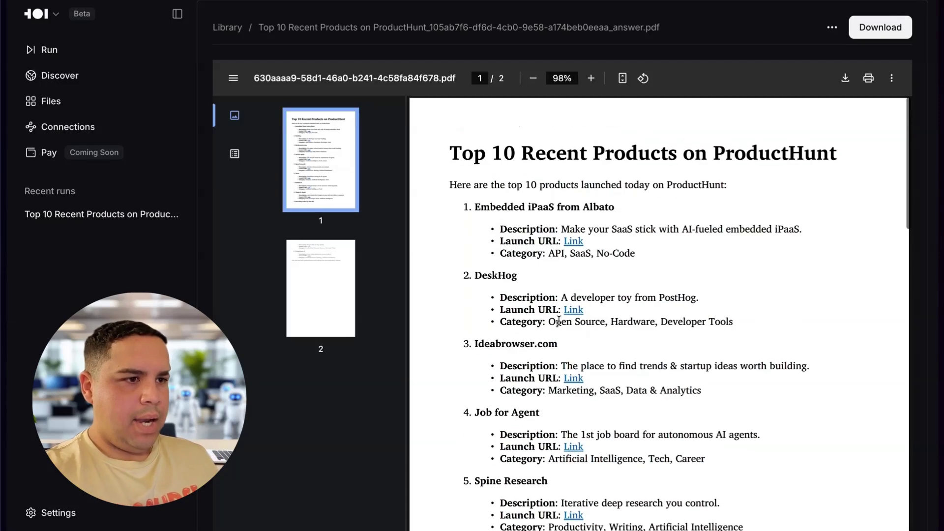
scroll(558, 320, down, 4)
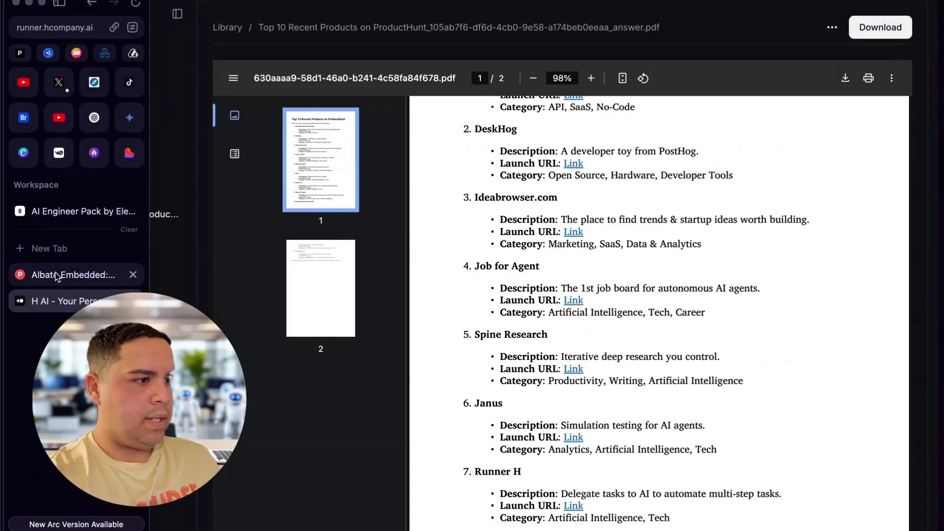
Compare the PDF against ProductHunt's launch list in the other tab, then return to the PDF's top.
click(74, 274)
key(super+bracketleft)
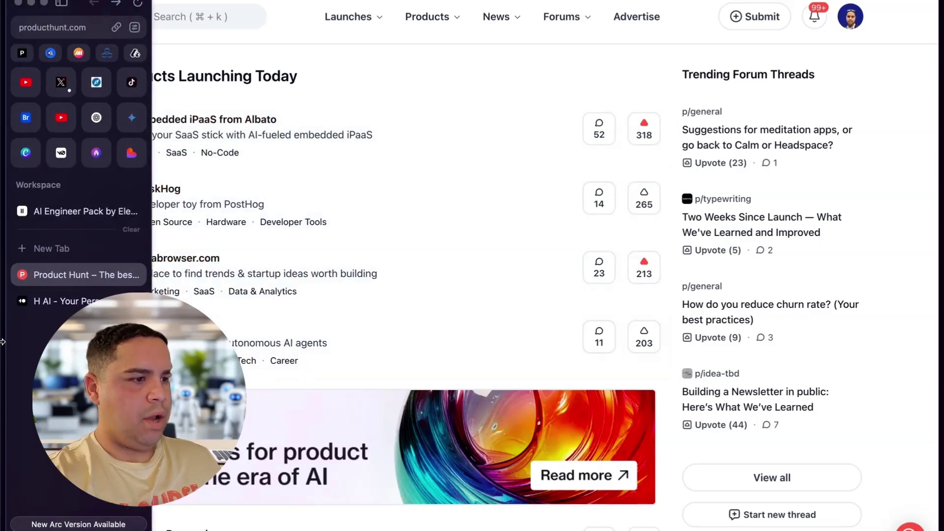
click(78, 302)
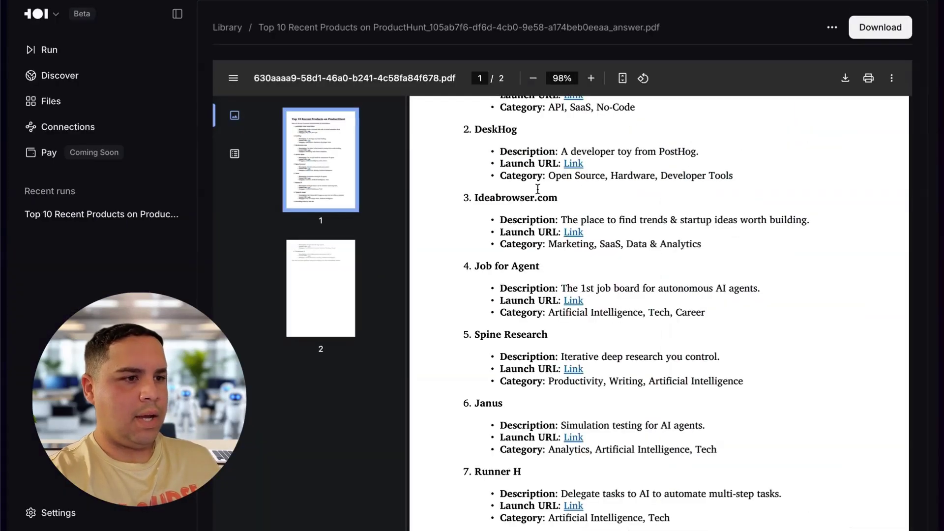
scroll(484, 309, down, 10)
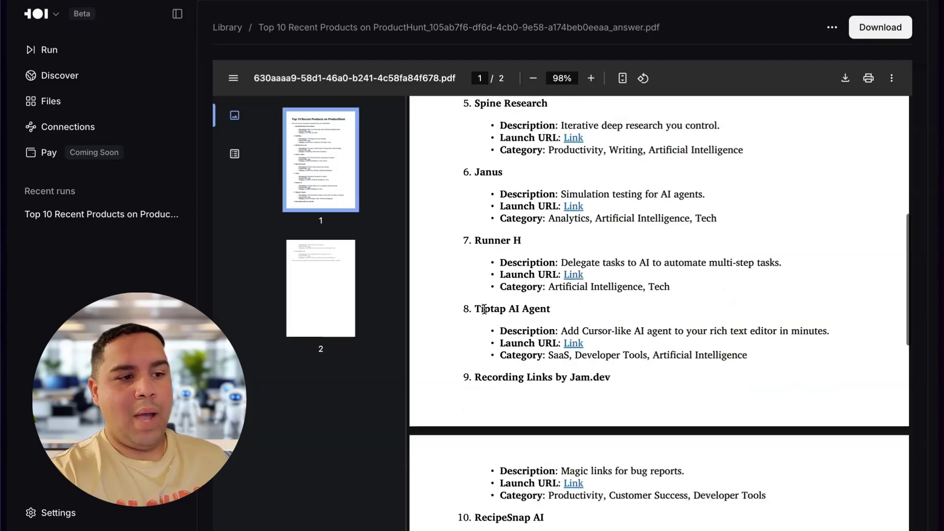
scroll(484, 308, down, 2)
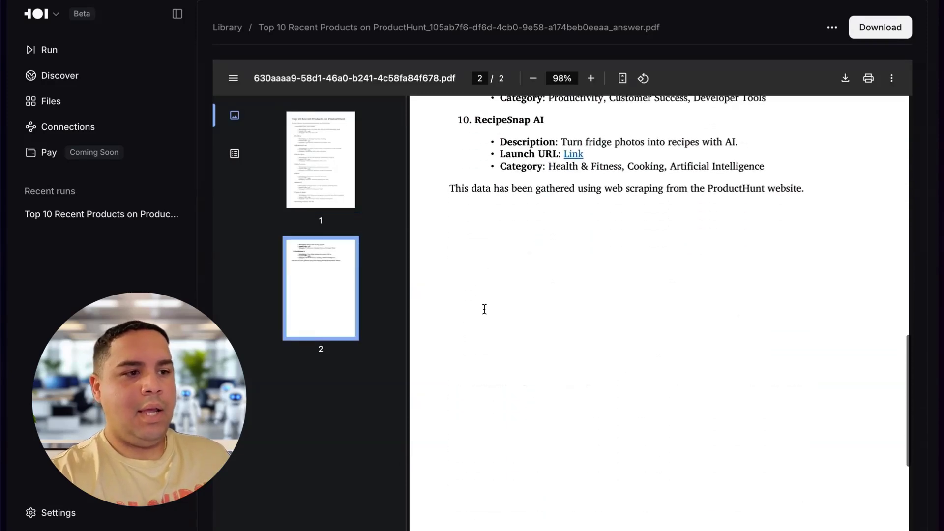
key(Home)
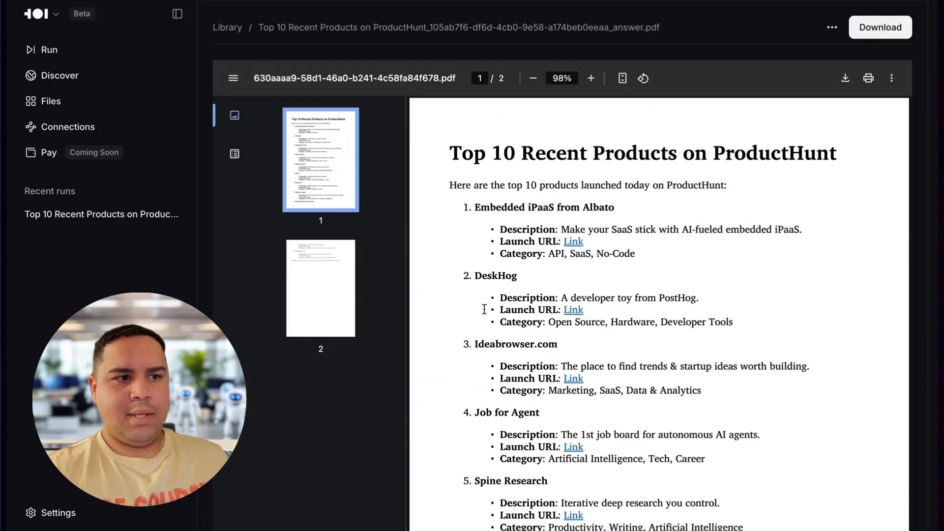
Follow the first product's launch link, Albato's Embedded iPaaS, from the PDF.
click(574, 241)
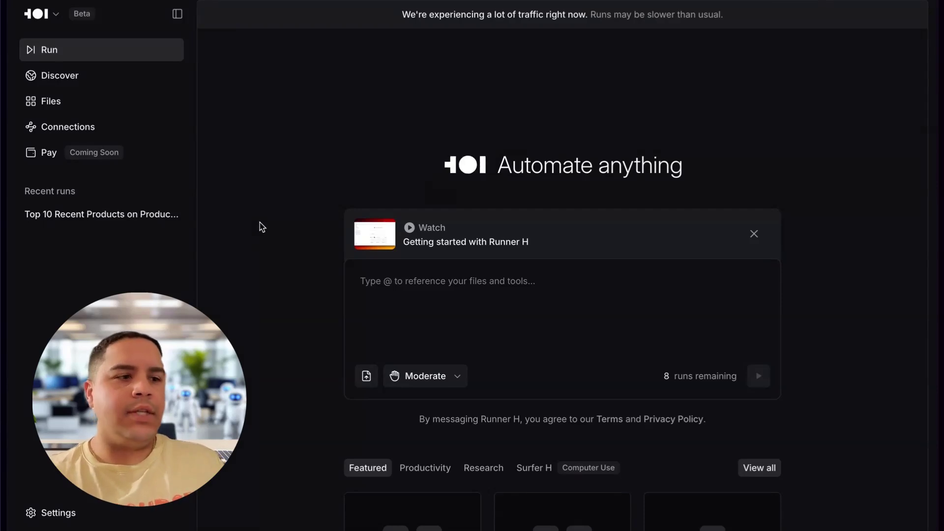
Submit the task listing this week's US-funded Crunchbase startups in a shared Google Sheet, then open a new tab.
click(395, 288)
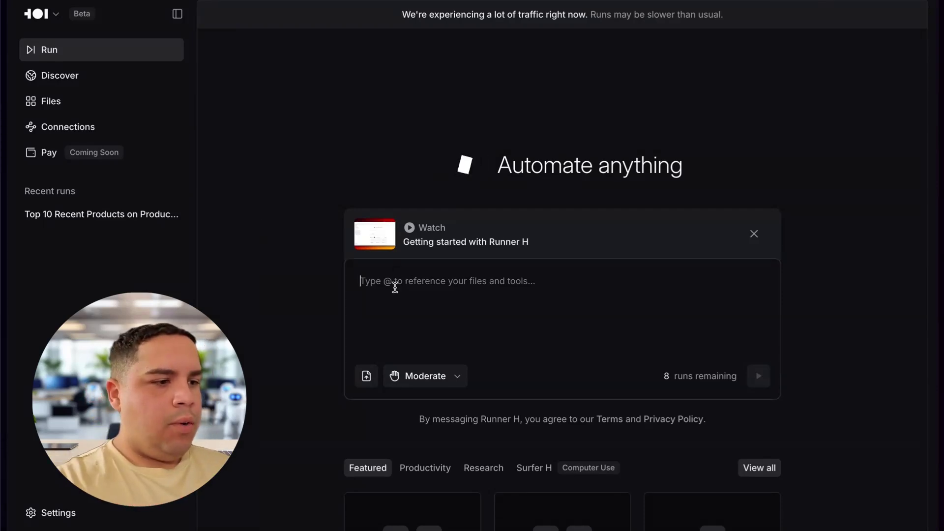
text(Go to Crunchbase and find all companies in the United States that raised funding in the past 7 days. Create a Google Sheet titled "US Funded Startups – This Week" and list each company’s name, funding round, amount, date, and link to their Crunchbase profile. Share the Google Sheet with me once done.)
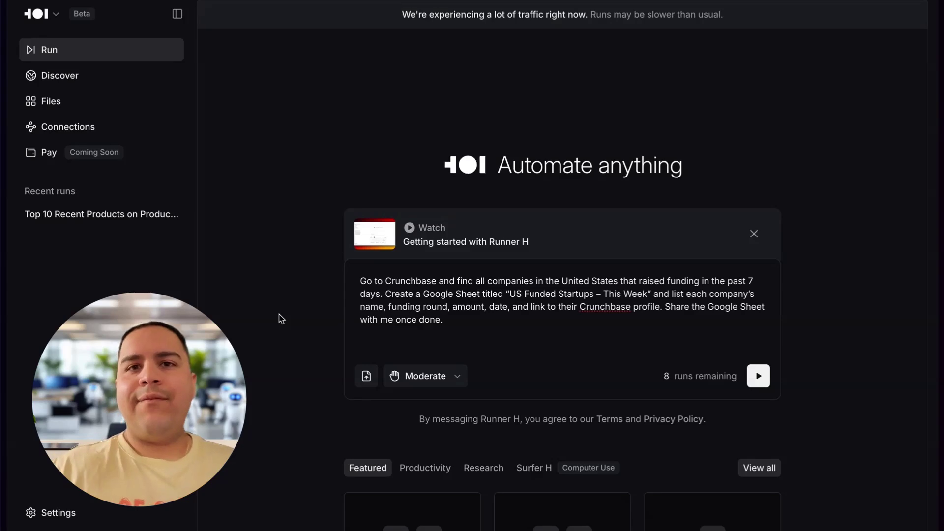
click(757, 375)
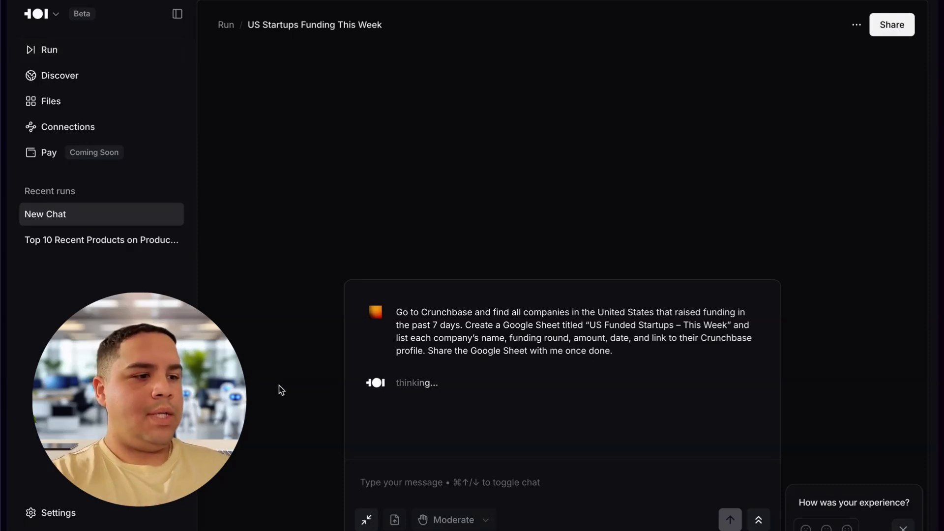
mouse_move(2, 275)
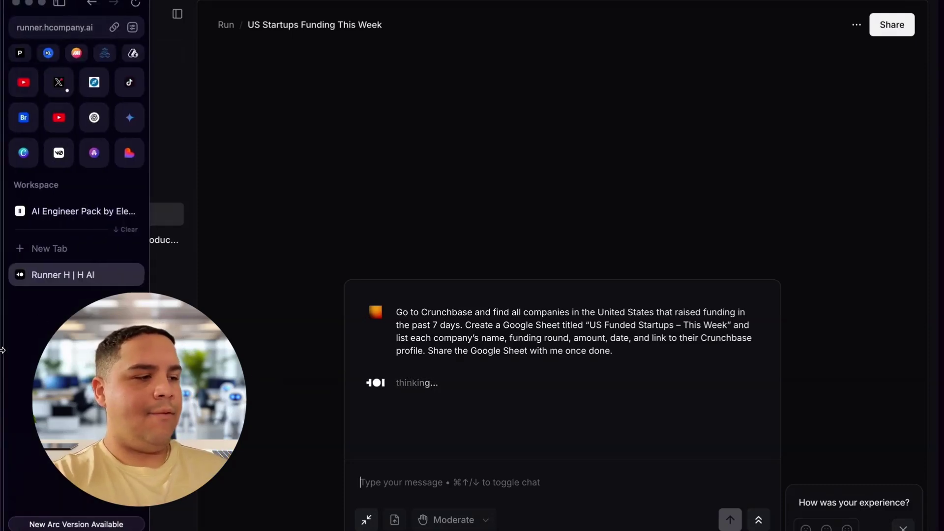
click(54, 250)
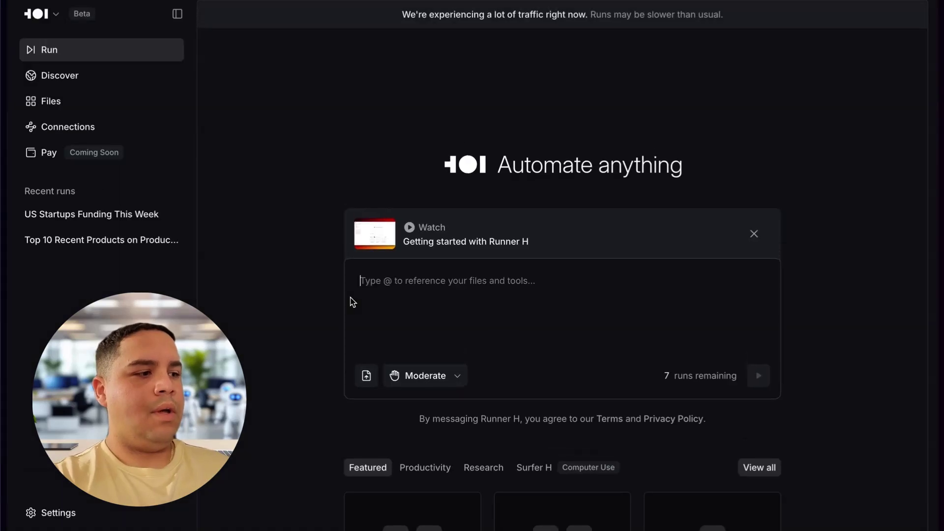
mouse_move(2, 298)
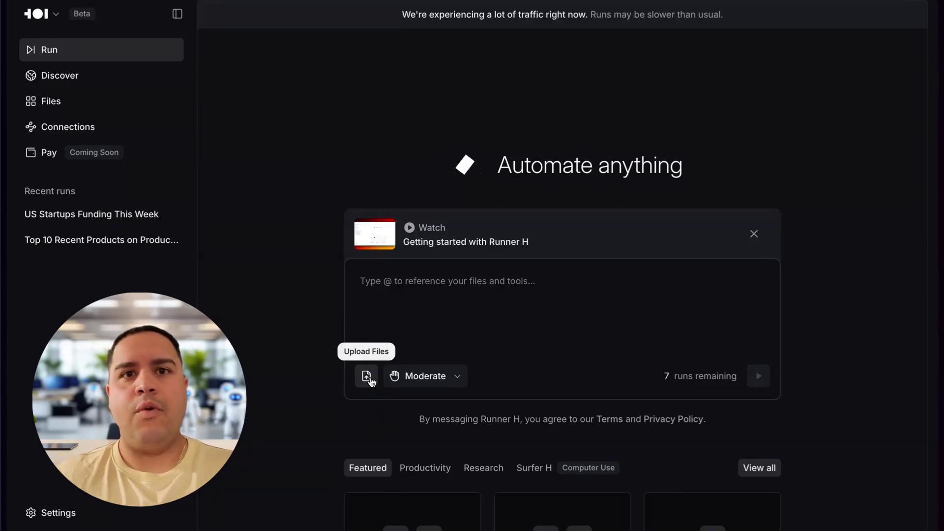
click(431, 386)
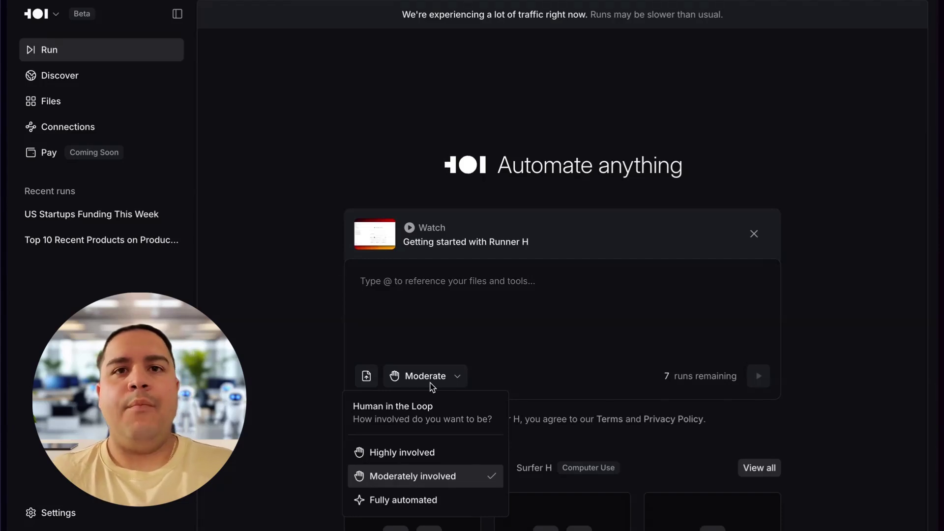
click(431, 384)
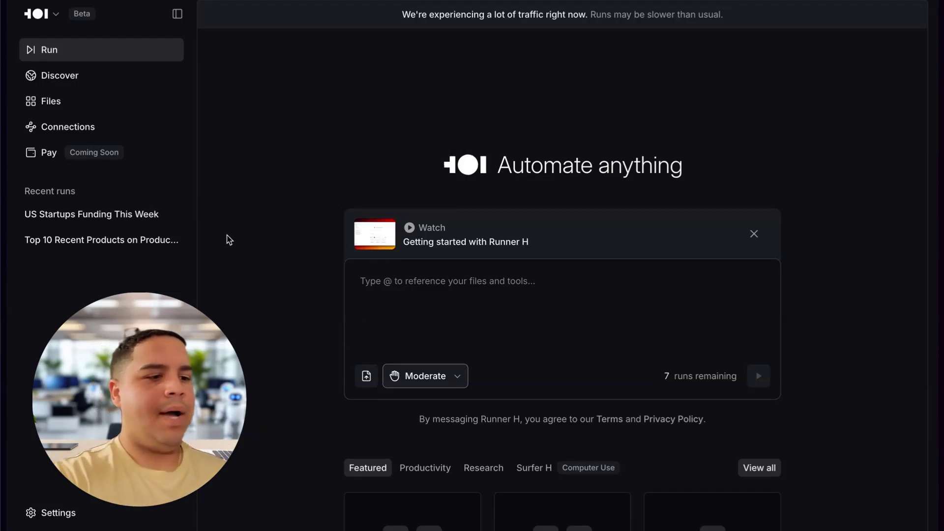
Switch back to the Runner H tab showing the running 'US Startups Funding This Week' task.
mouse_move(2, 276)
click(54, 301)
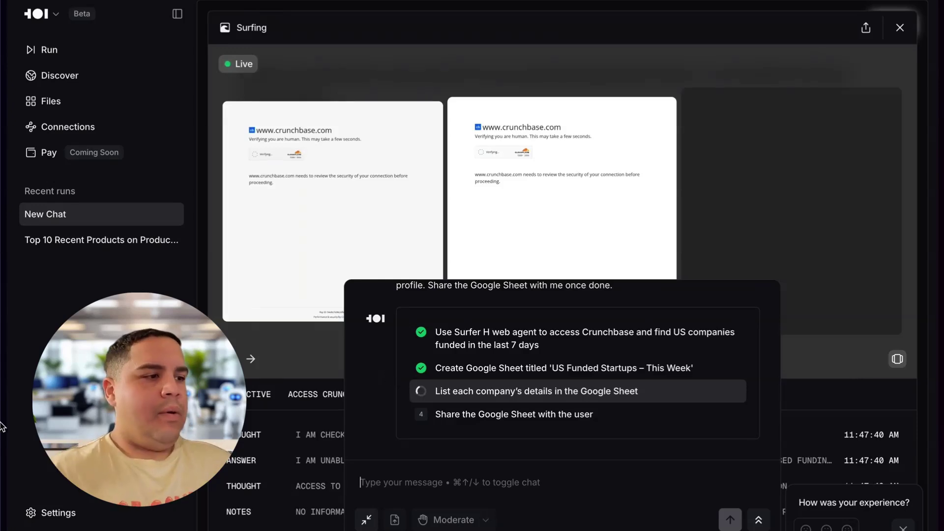
Open Google Sheets in a new tab and switch to the other Google account.
mouse_move(2, 427)
click(39, 248)
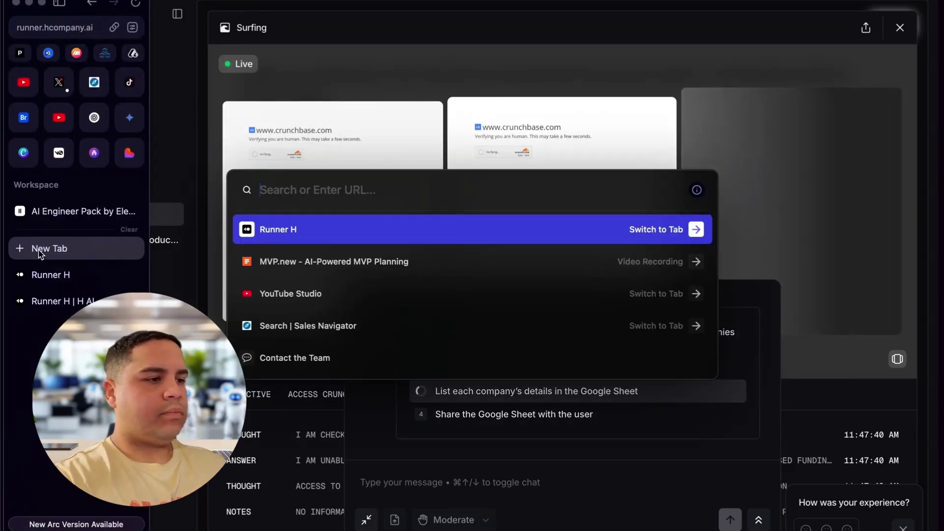
text(sh)
key(Down)
key(Down)
key(Return)
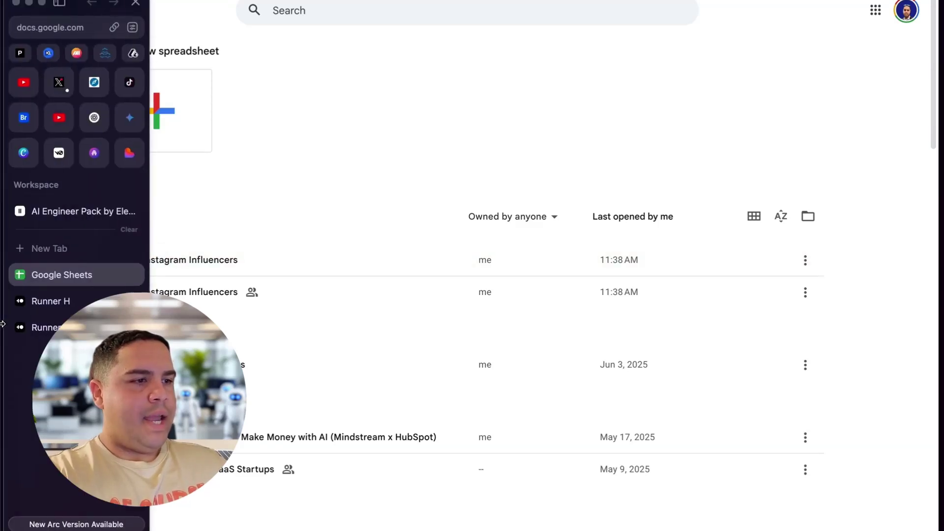
click(907, 14)
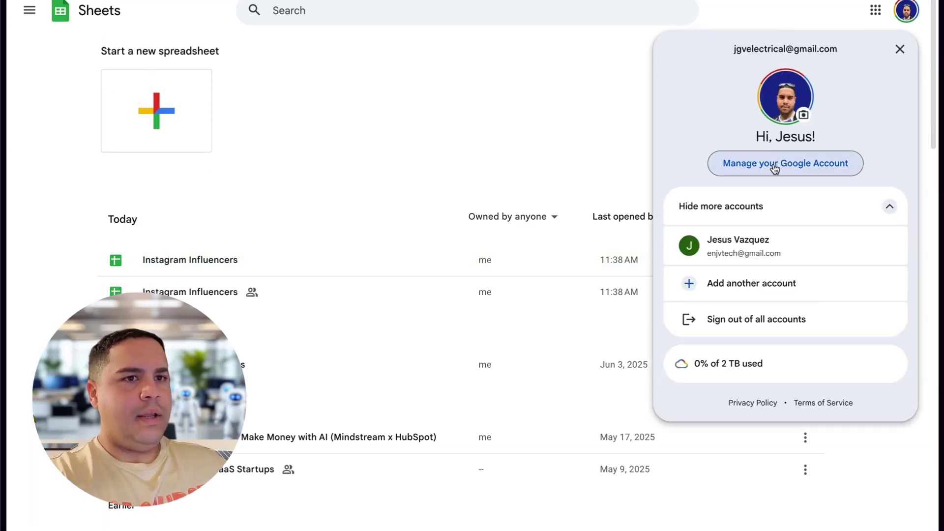
click(750, 249)
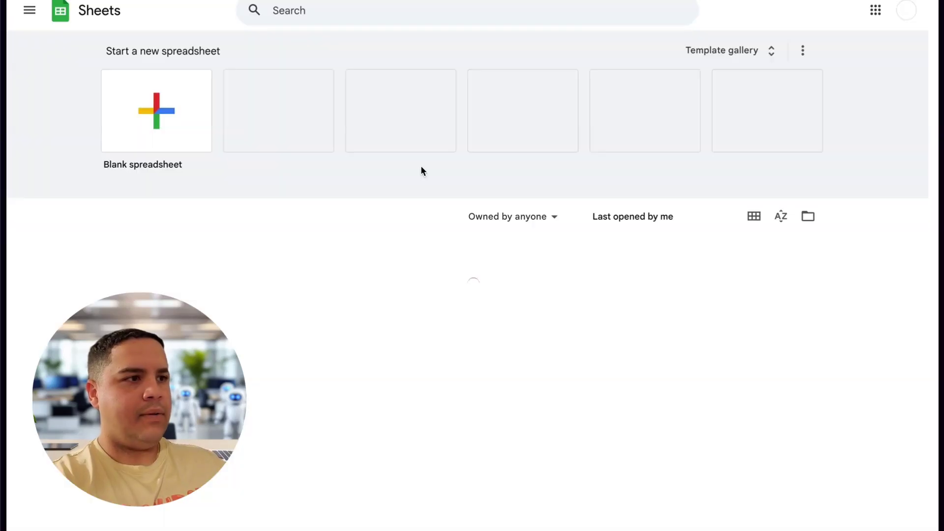
Open the US Funded Startups – This Week sheet and widen column A for full names.
click(180, 266)
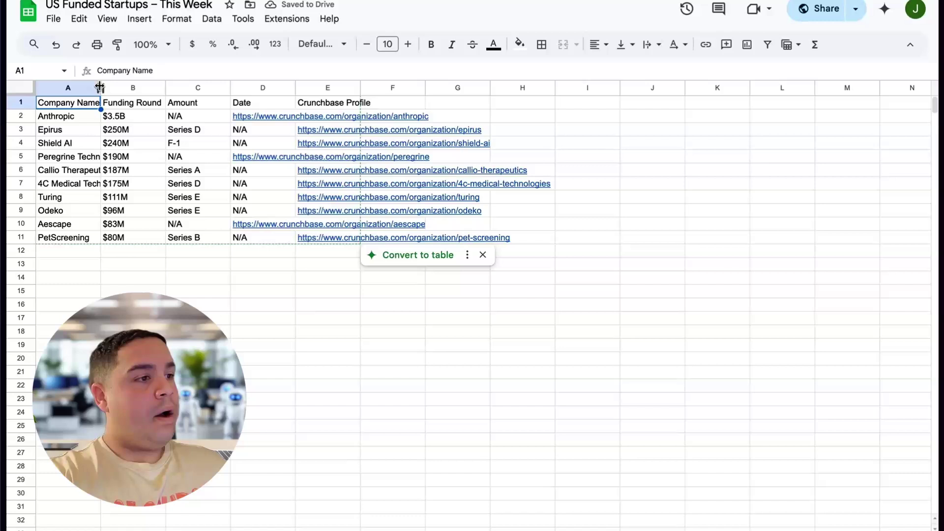
drag(99, 87, 227, 88)
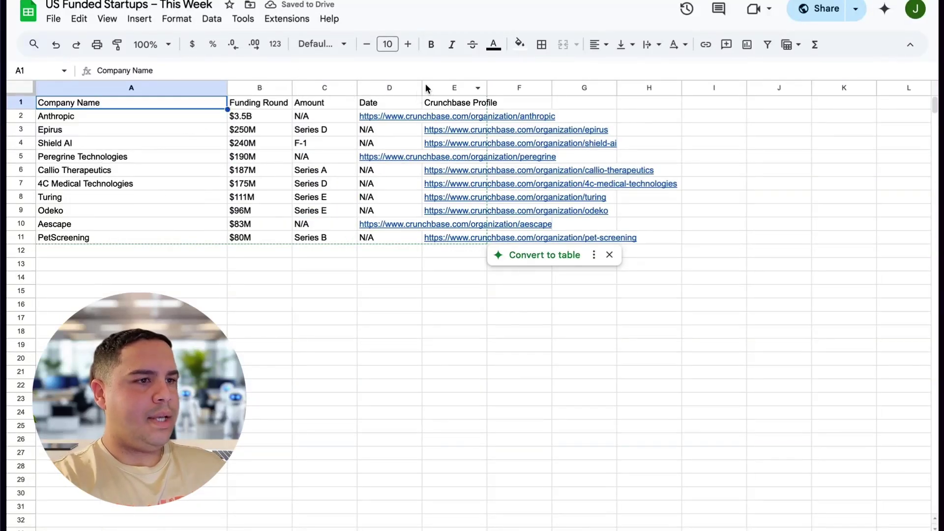
drag(423, 87, 619, 88)
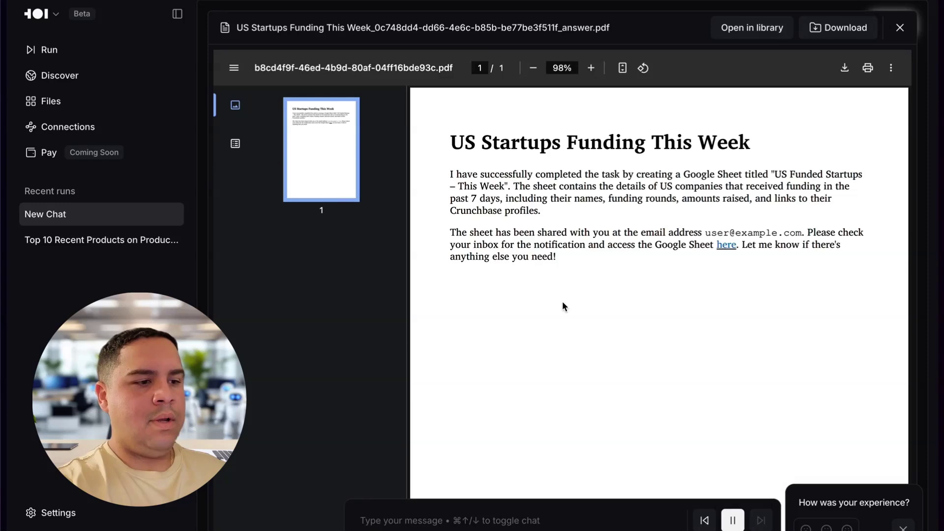
Scroll through the US Startups Funding answer PDF.
scroll(629, 254, down, 2)
scroll(629, 255, up, 2)
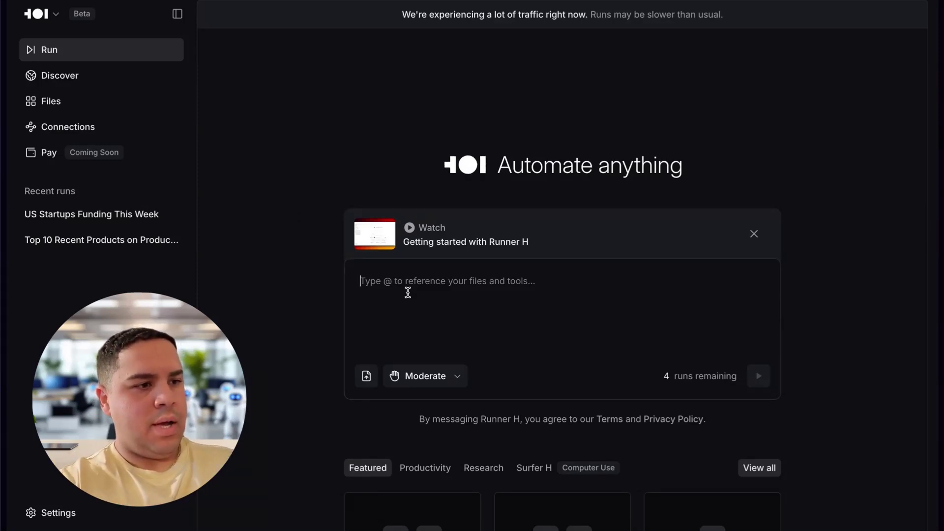
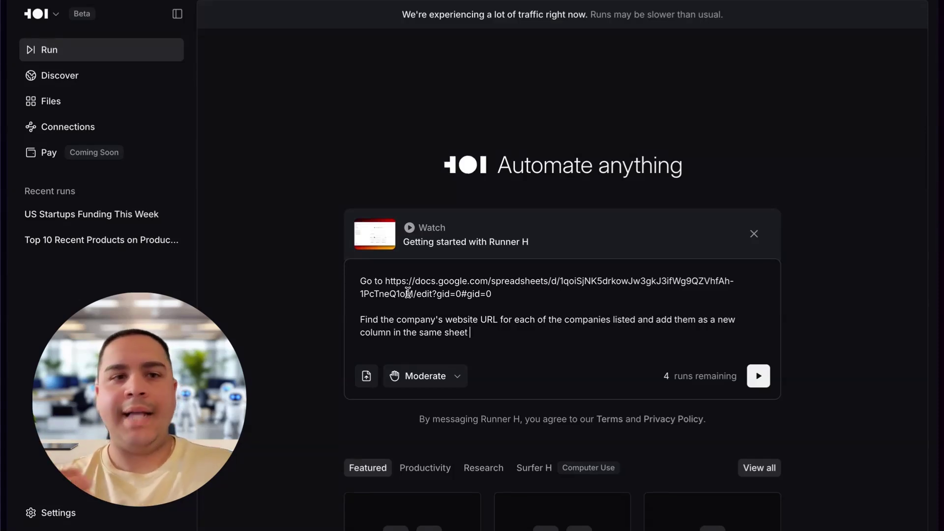
Paste the prompt with the Google Sheet link asking for each company's website URL, and run it.
click(758, 375)
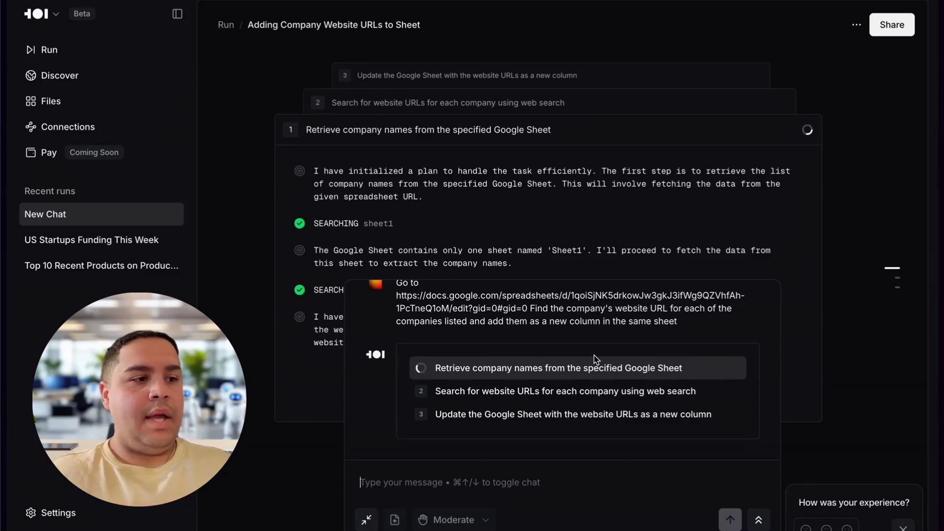
Collapse and expand the chat overlay to follow the website URL run until it finishes.
click(366, 519)
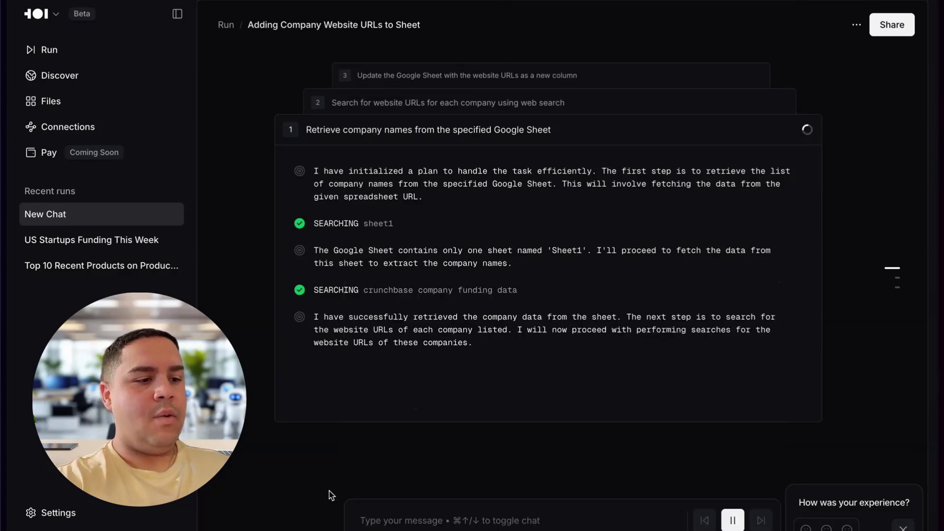
click(415, 520)
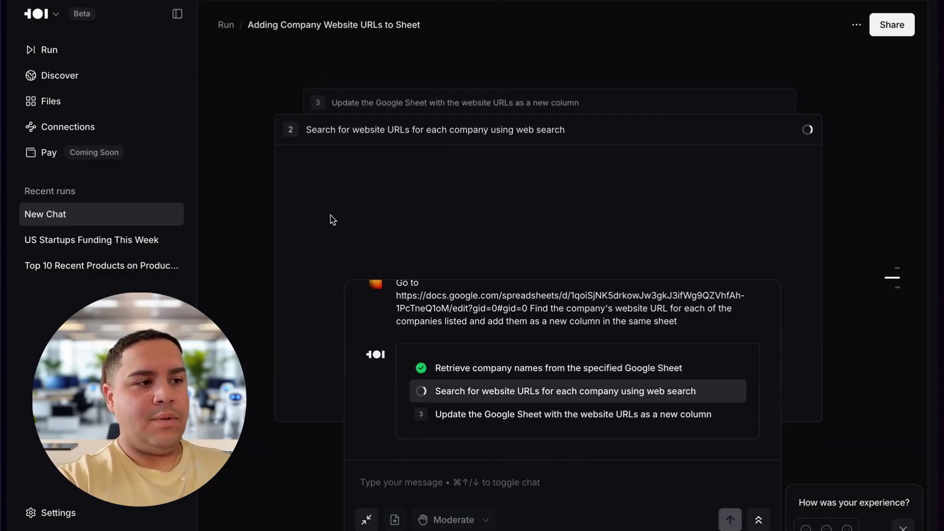
click(366, 520)
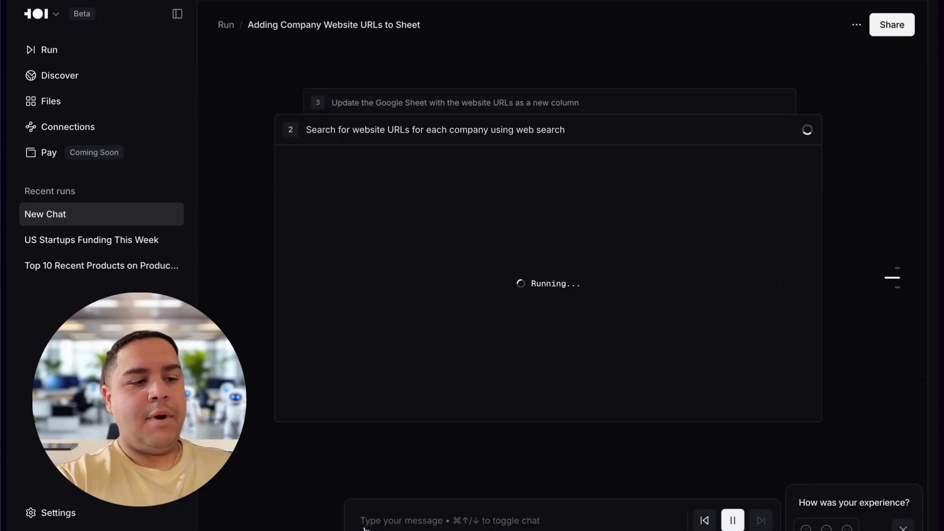
click(426, 514)
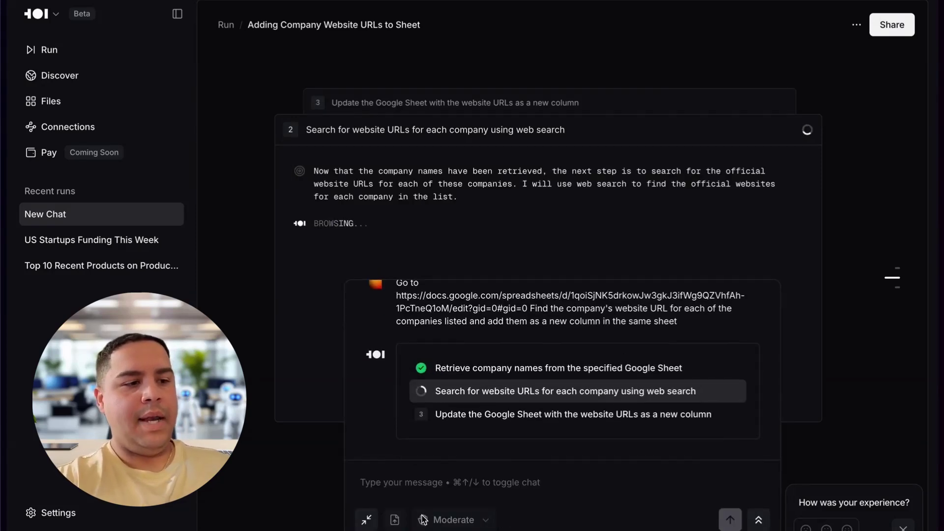
click(366, 519)
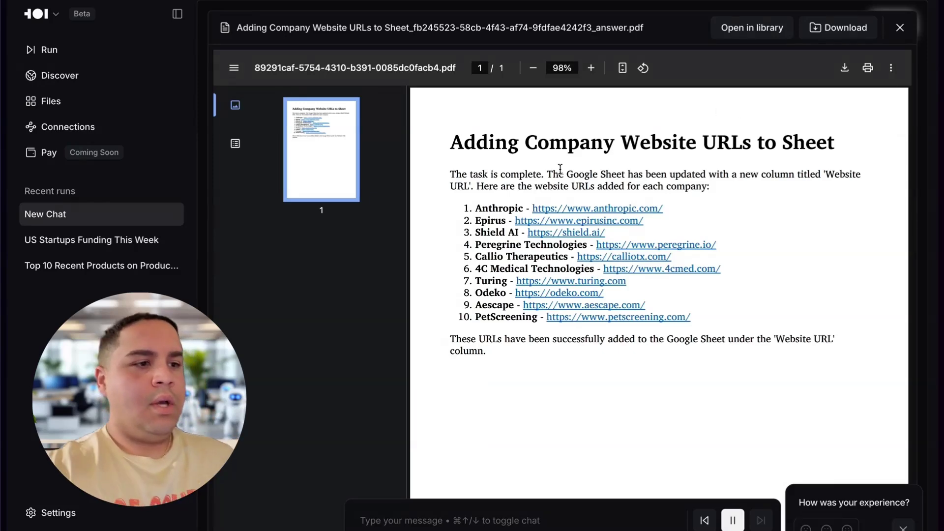
Switch to the US Funded Startups sheet and autofit column E to its website URLs.
mouse_move(2, 200)
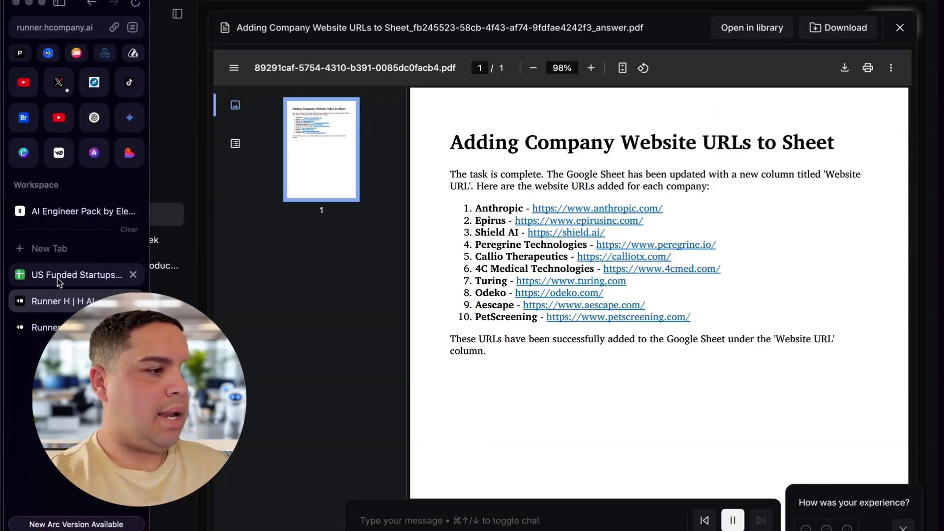
click(73, 274)
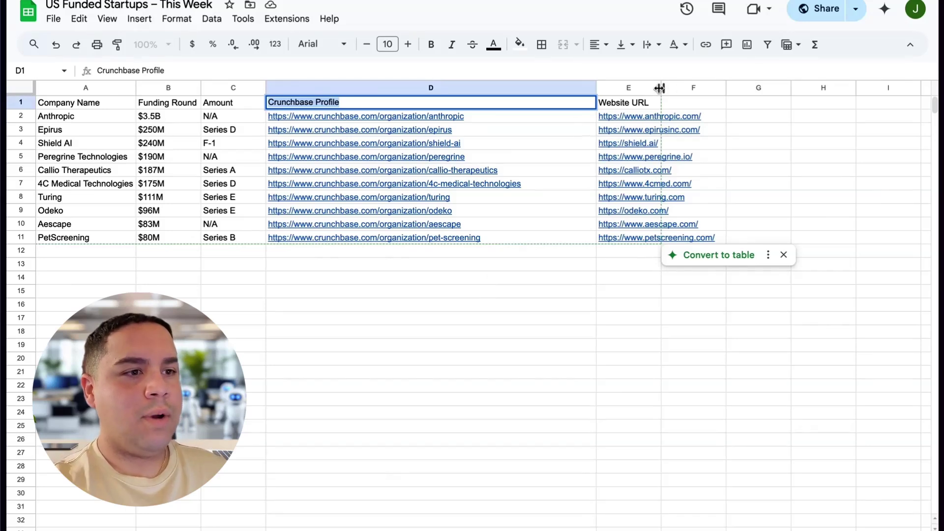
double_click(661, 88)
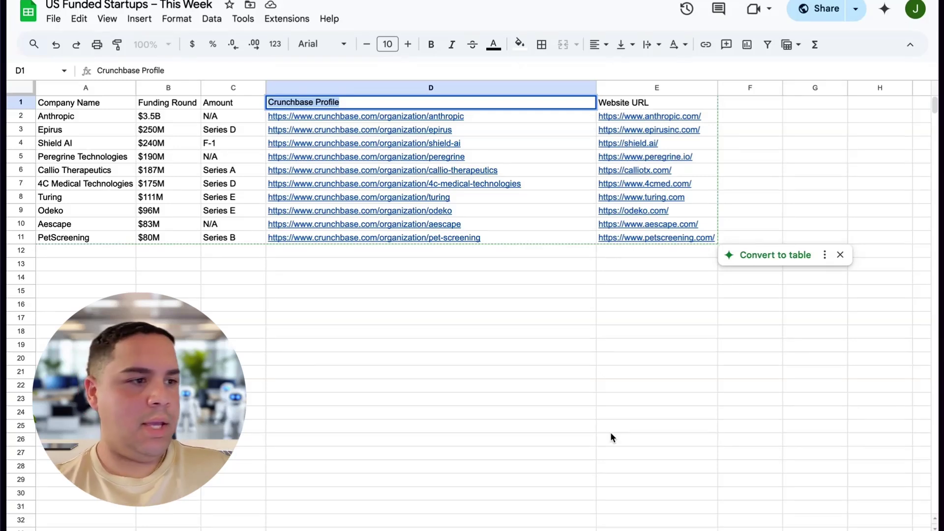
Start a new Runner H run and paste the prompt asking for company website summaries.
mouse_move(8, 384)
click(61, 302)
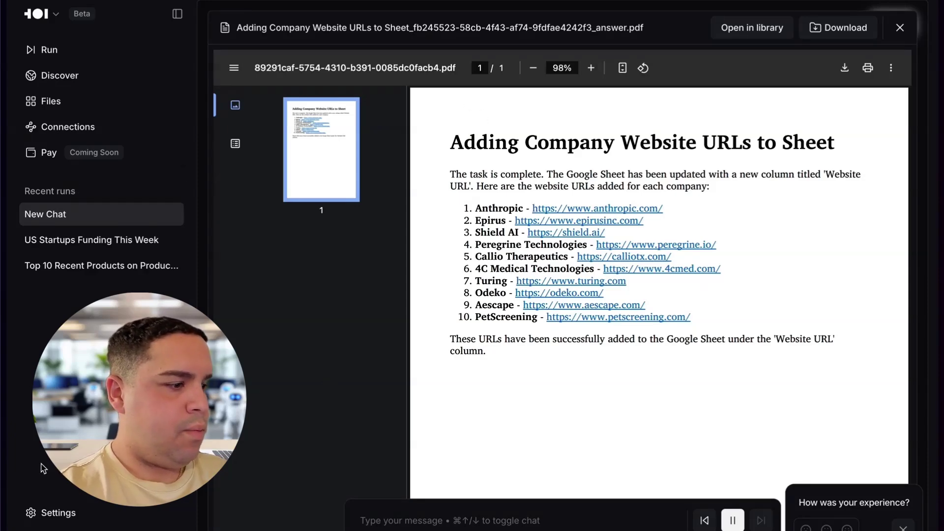
click(82, 50)
text(Visit their website and get a summary of what the company does.  Add the summary as a new column in the same Google Sheet)
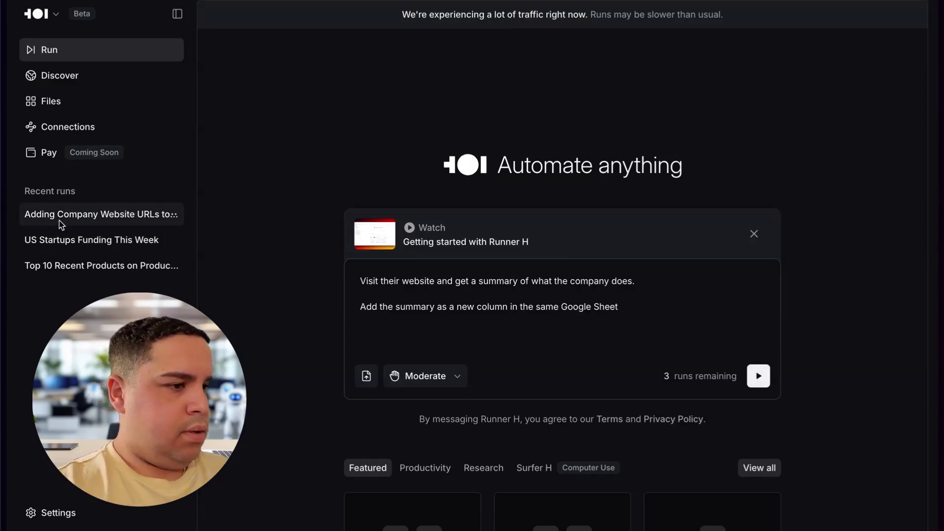
Bring up the Notes window holding the prompt text, then minimize it.
mouse_move(255, 528)
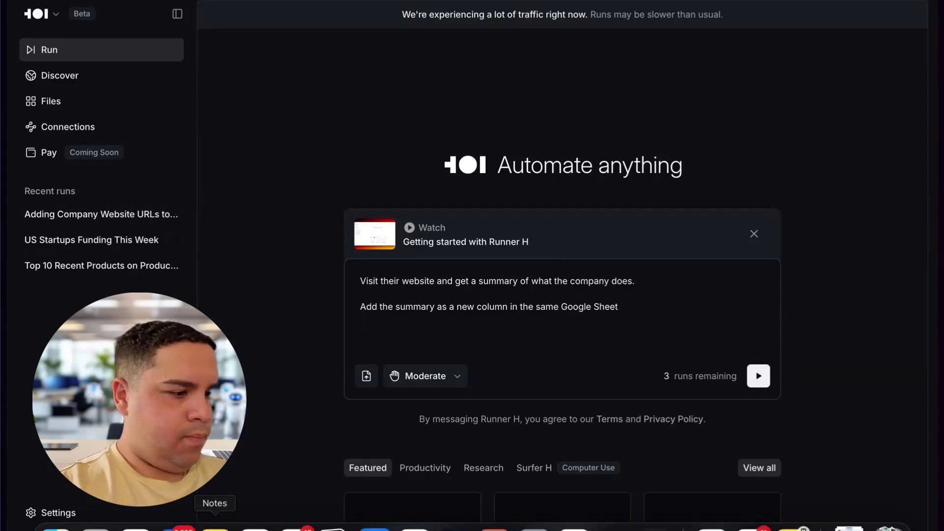
click(215, 528)
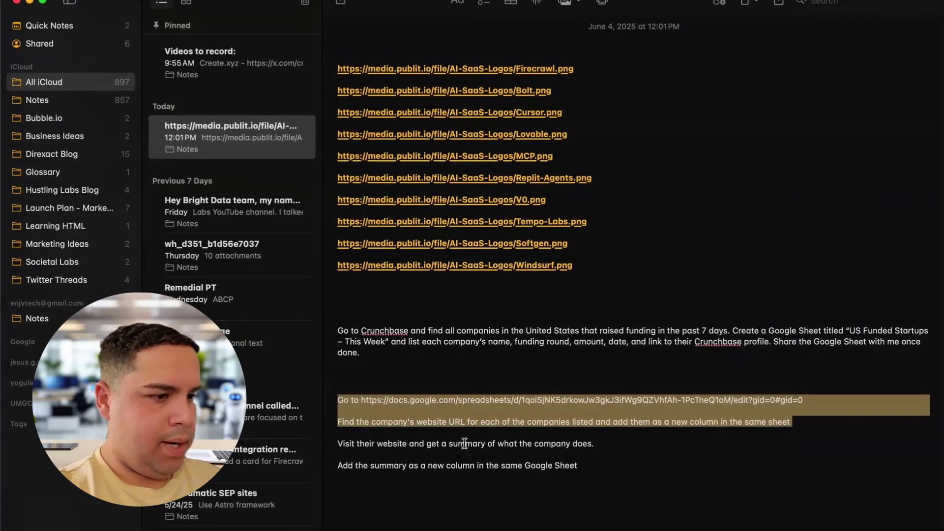
click(29, 2)
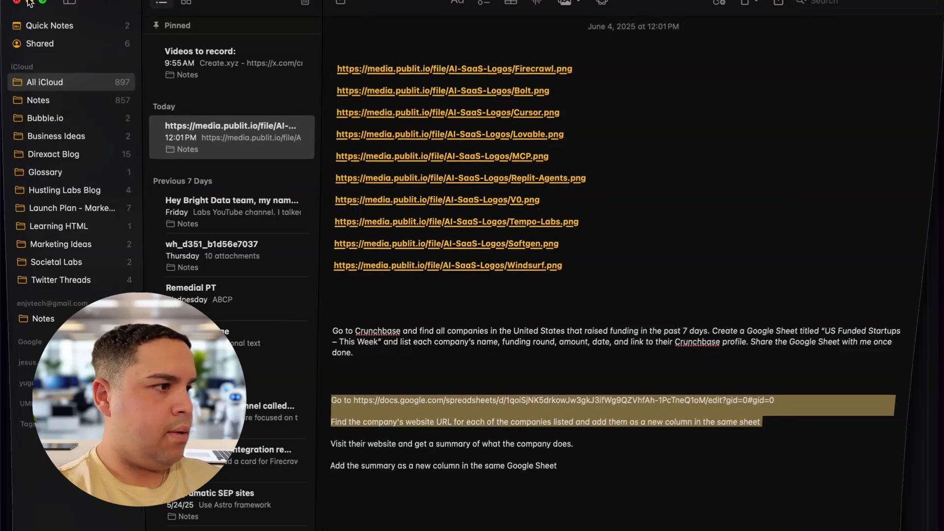
Paste the Google Sheet link as a new first line and add 'for each of the companies listed'.
click(358, 279)
key(Return)
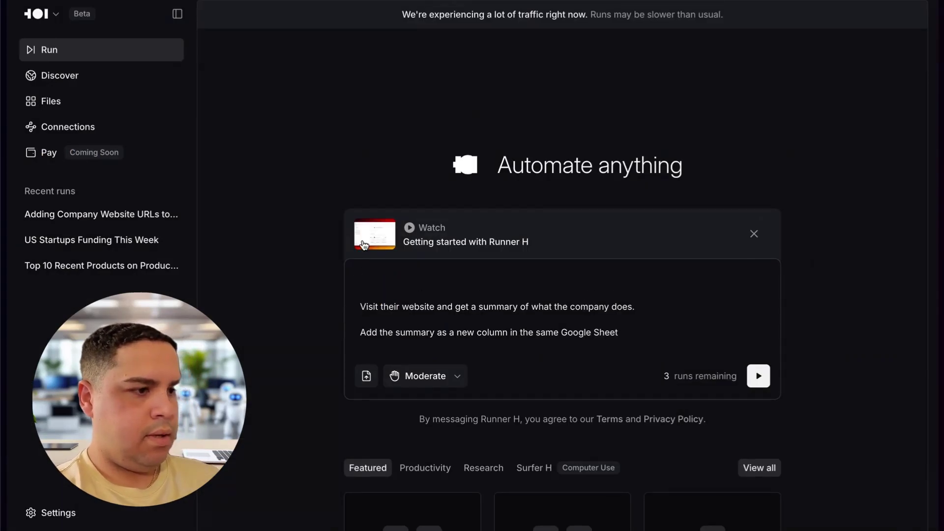
click(399, 319)
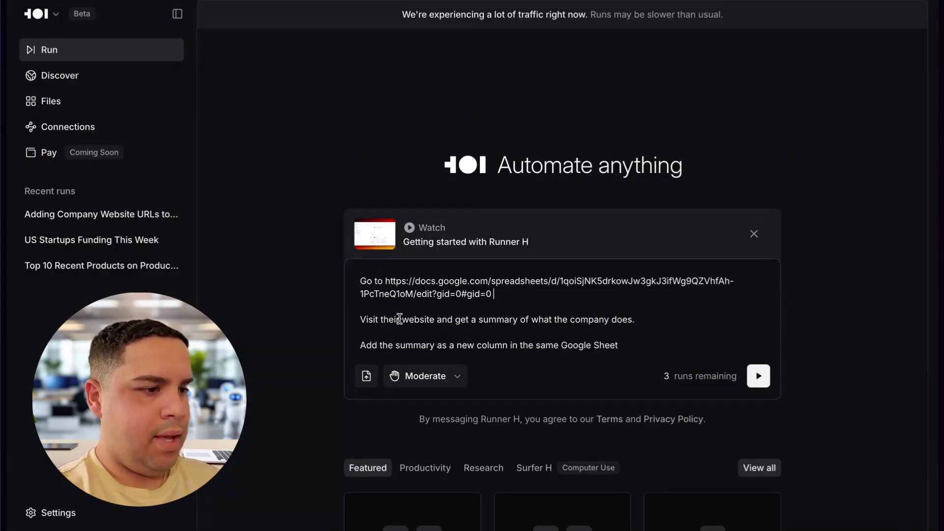
key(BackSpace)
key(BackSpace)
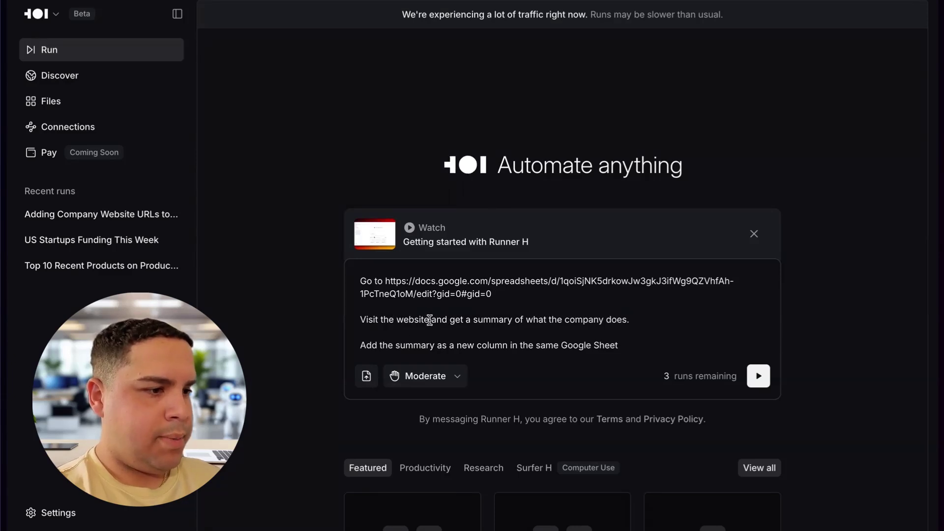
click(432, 320)
text(for each)
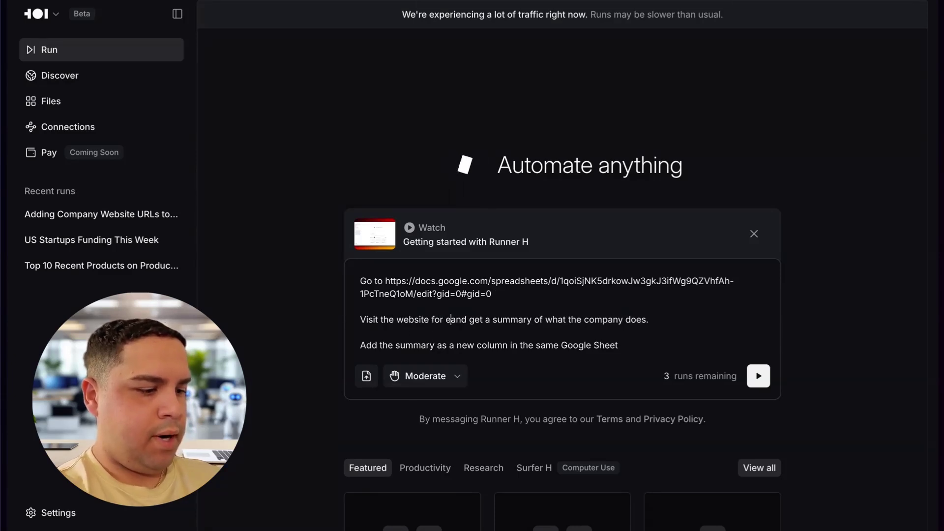
text( of the compan)
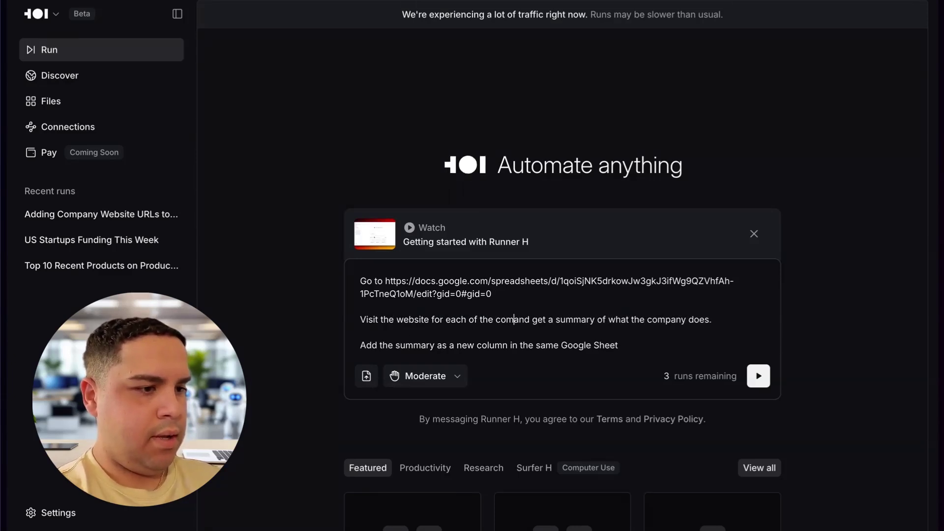
text(ies listed)
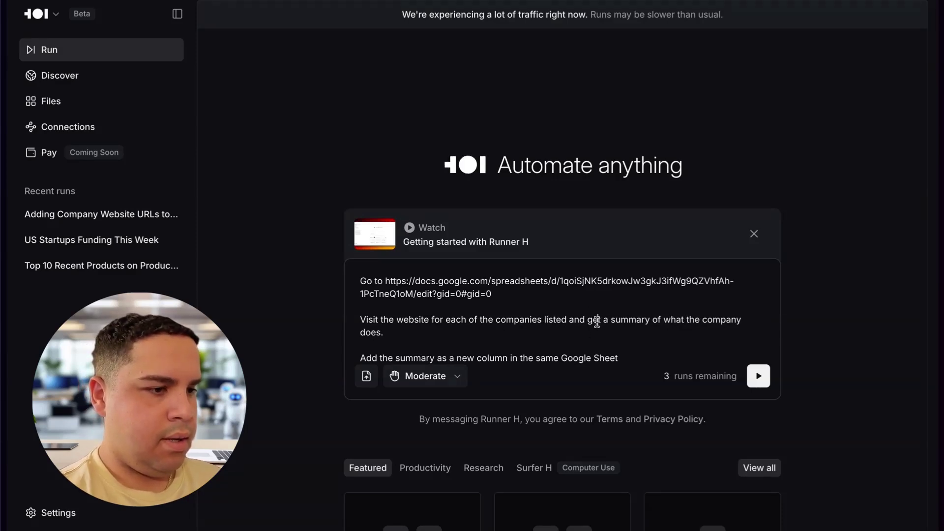
Reword the instruction to 'Get a summary of what each of the companies in this Sheet does.'.
drag(598, 321, 361, 318)
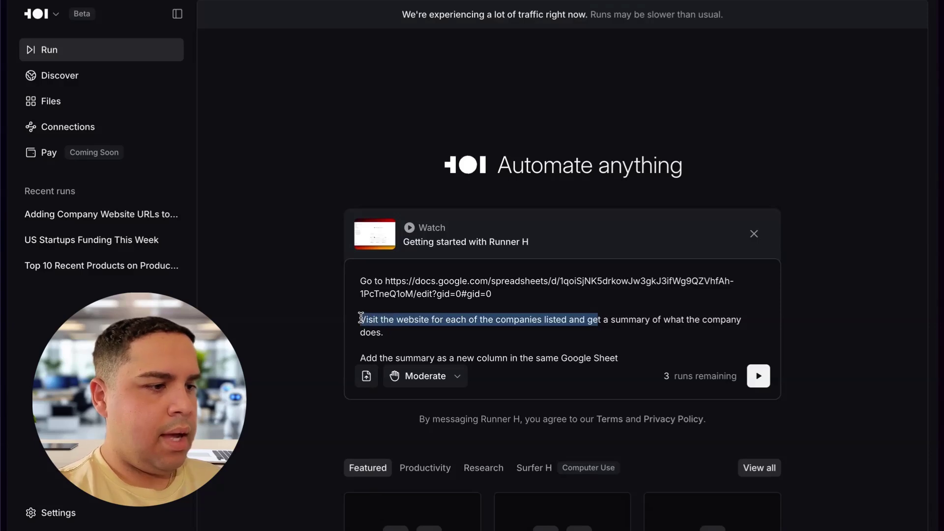
key(BackSpace)
key(Delete)
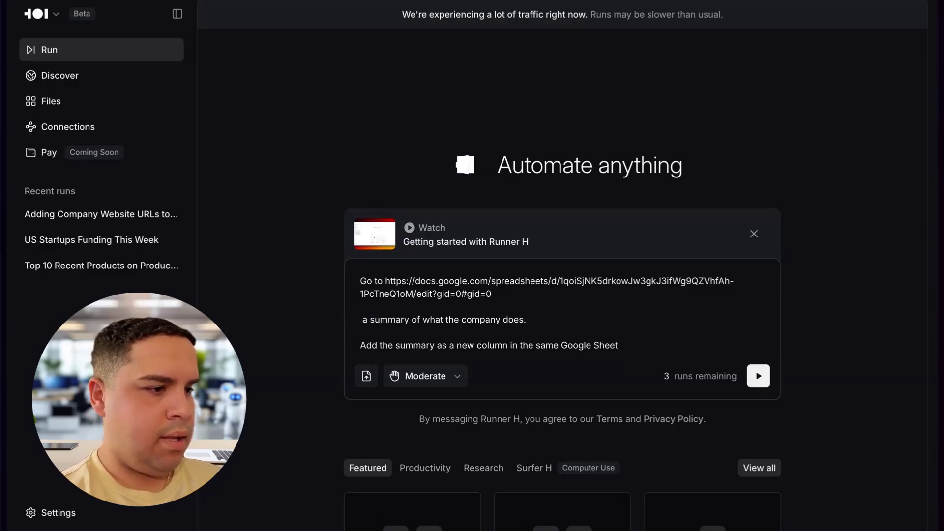
text(Get)
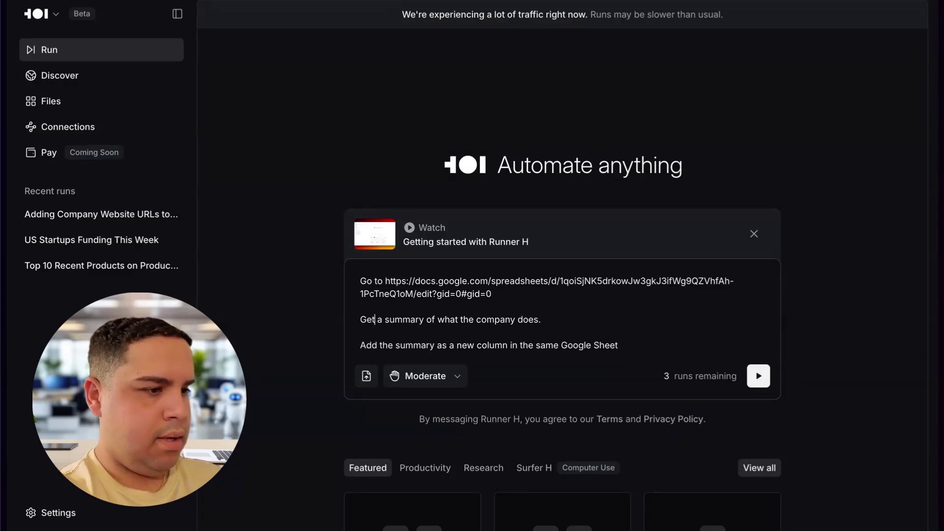
double_click(467, 318)
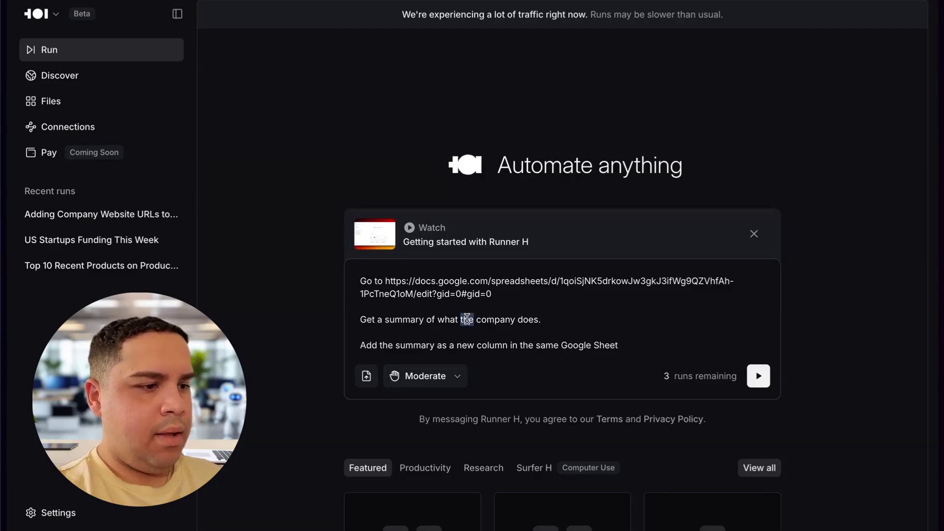
text(each of the)
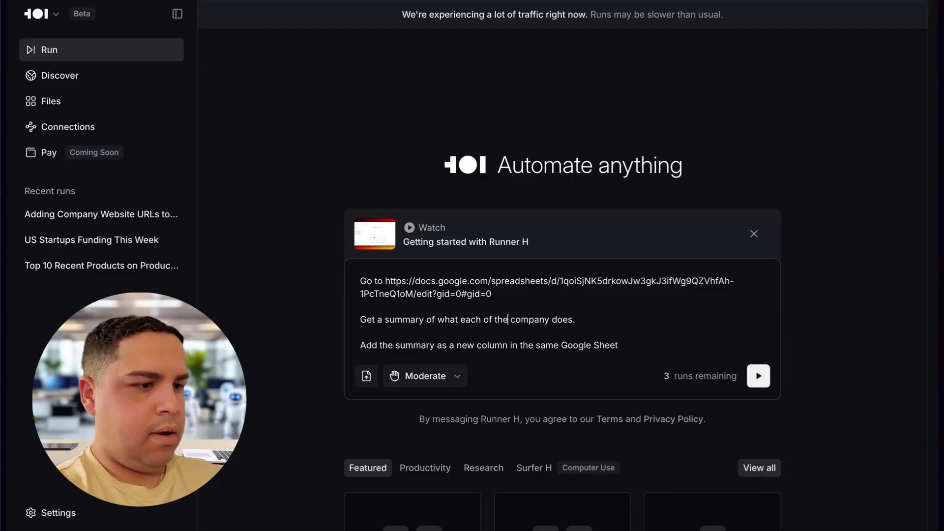
key(BackSpace)
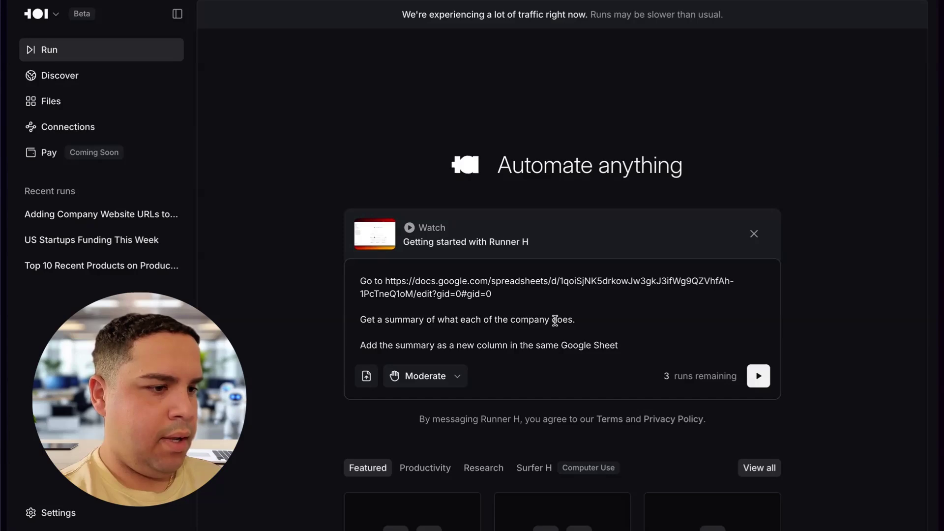
click(548, 319)
key(BackSpace)
text(ies in t)
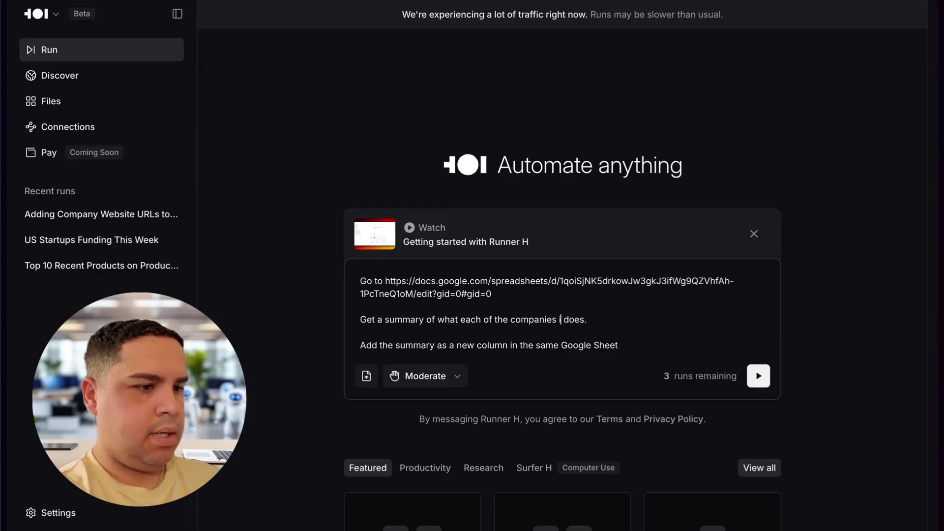
text(his )
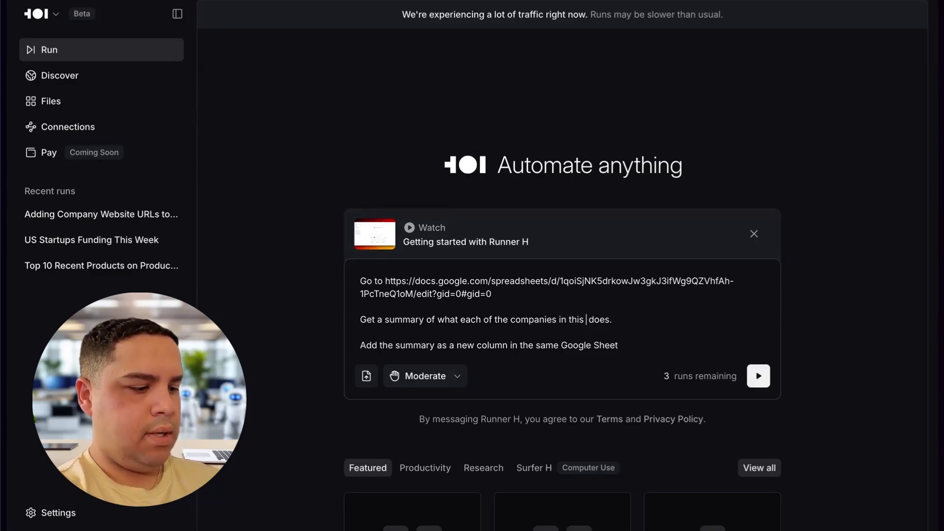
text(Sheet)
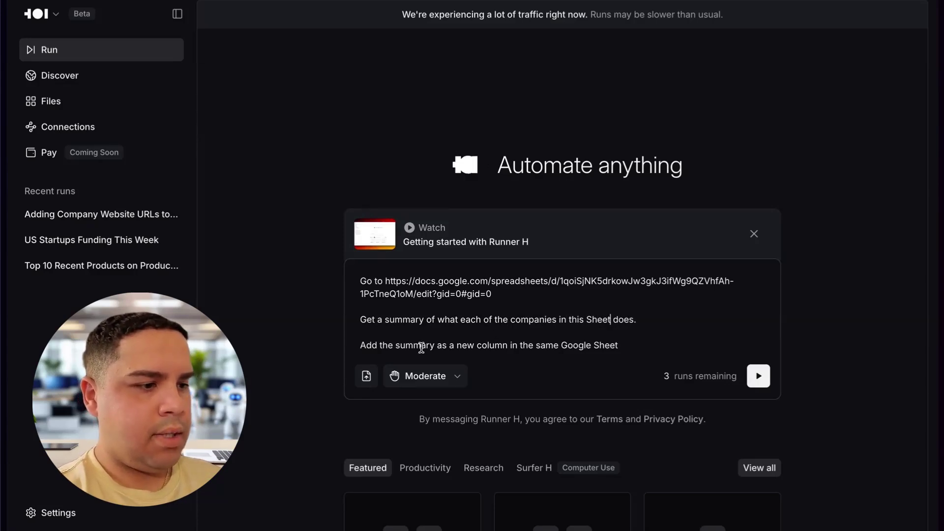
Submit the company summary prompt, then collapse the chat and scroll through the answer PDF.
click(758, 375)
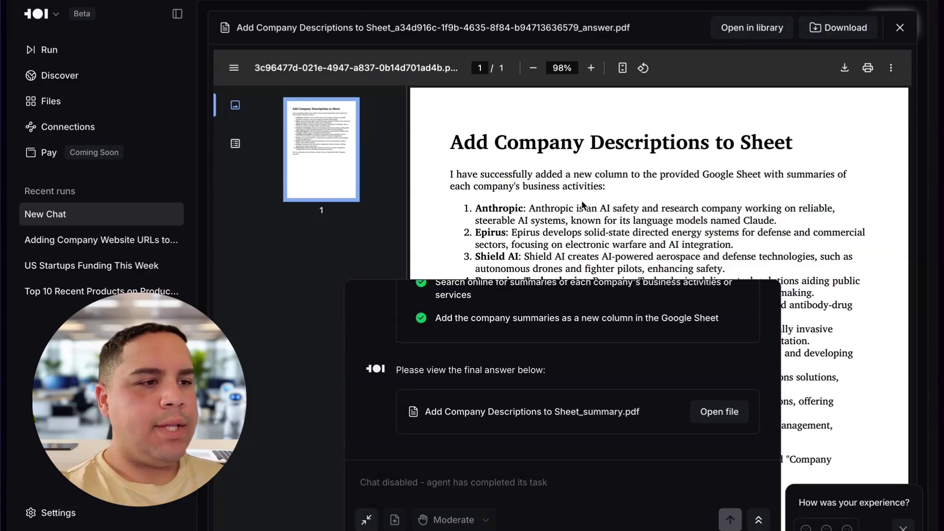
click(366, 521)
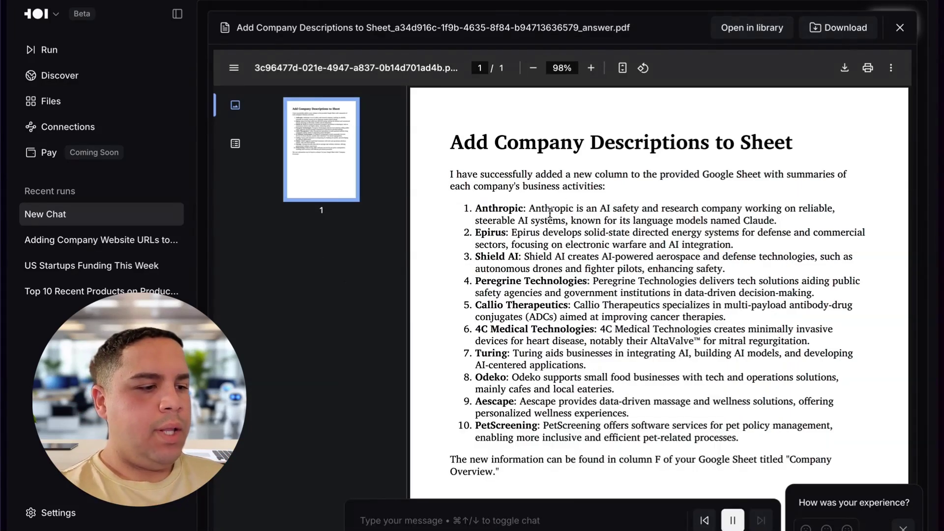
scroll(555, 269, down, 2)
scroll(556, 269, down, 1)
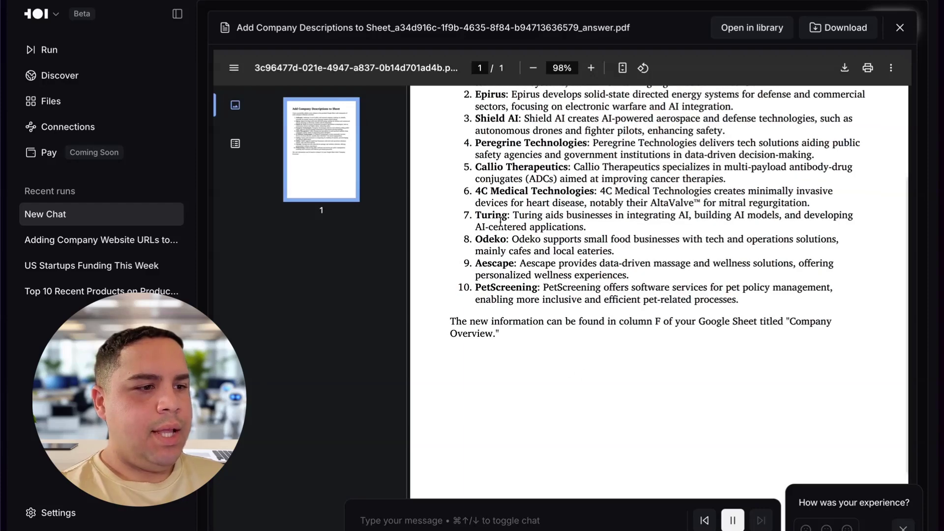
Switch to the US Funded Startups sheet and autofit the Company Overview column F.
mouse_move(4, 384)
click(73, 274)
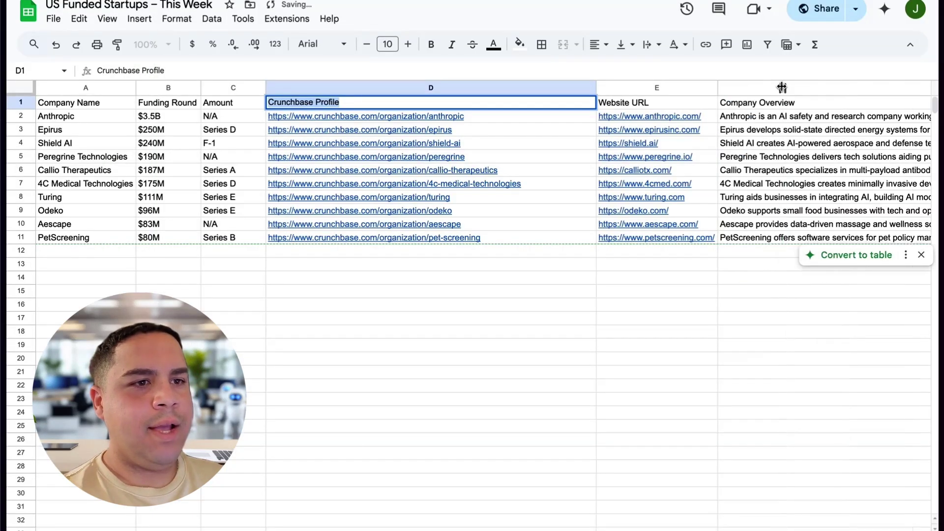
double_click(782, 88)
scroll(727, 272, right, 4)
scroll(728, 276, right, 1)
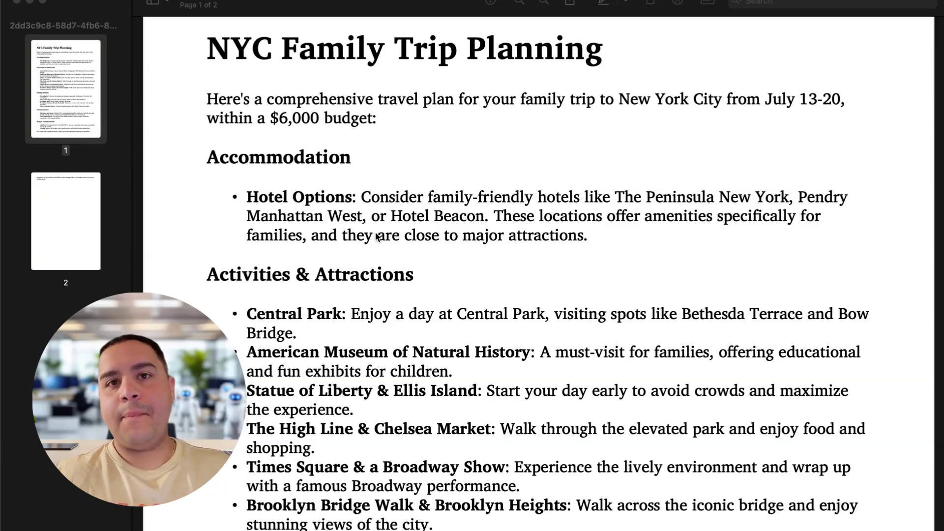
scroll(375, 237, down, 3)
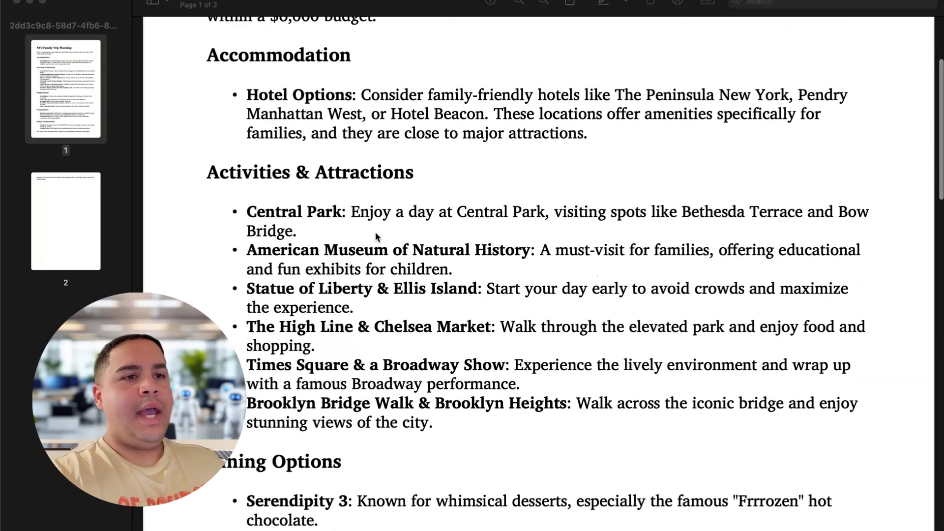
scroll(375, 237, up, 2)
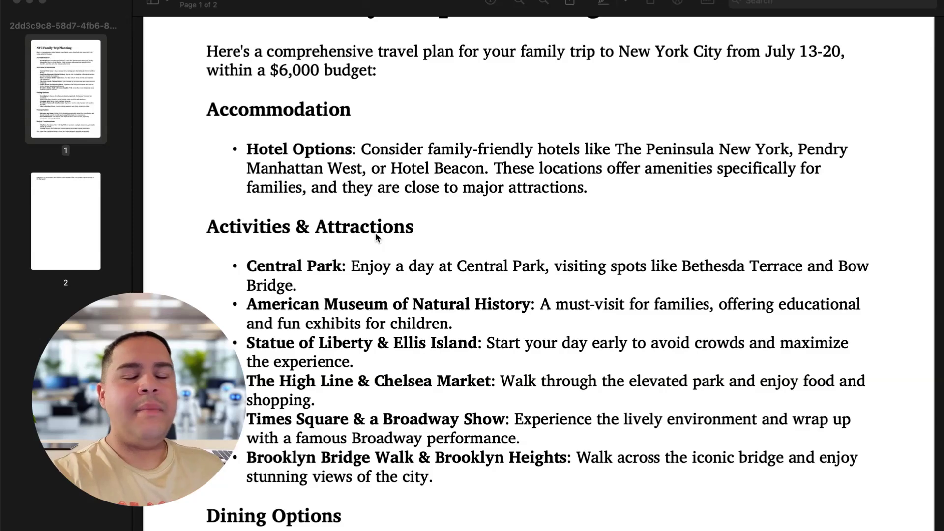
scroll(375, 237, down, 5)
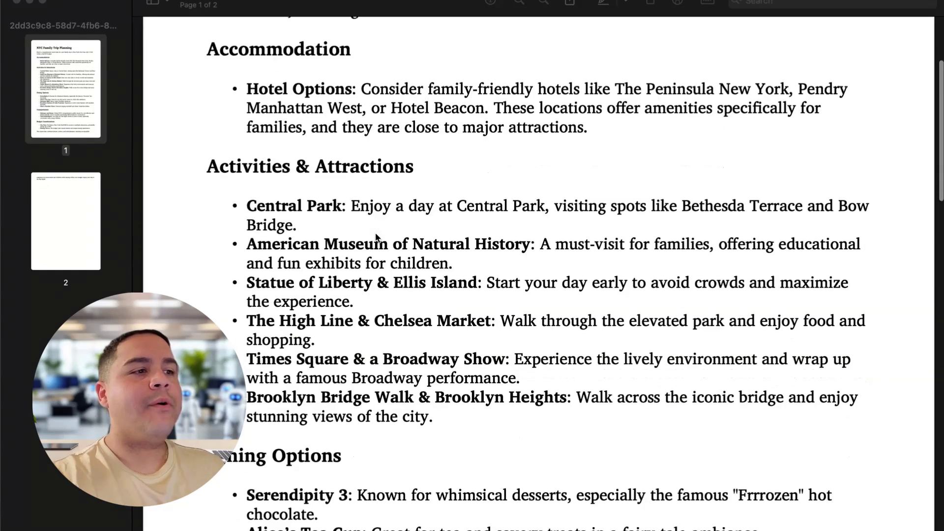
scroll(376, 237, down, 4)
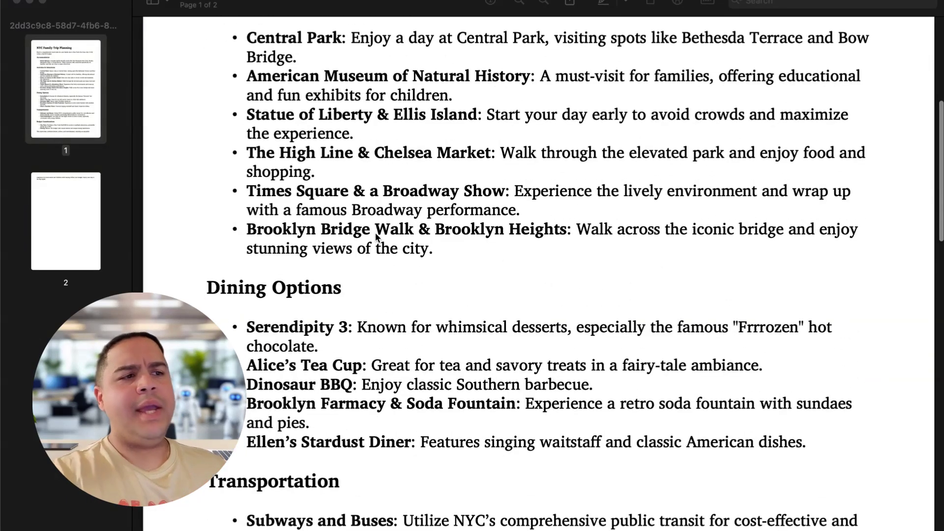